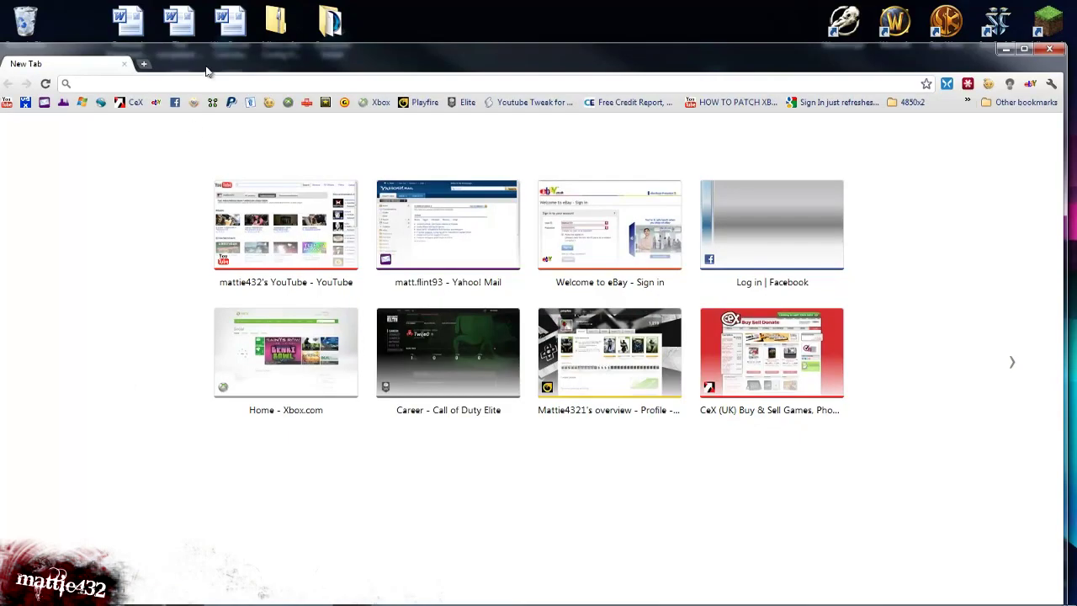
pyautogui.write('www.youtube.com')
pyautogui.press('Return')
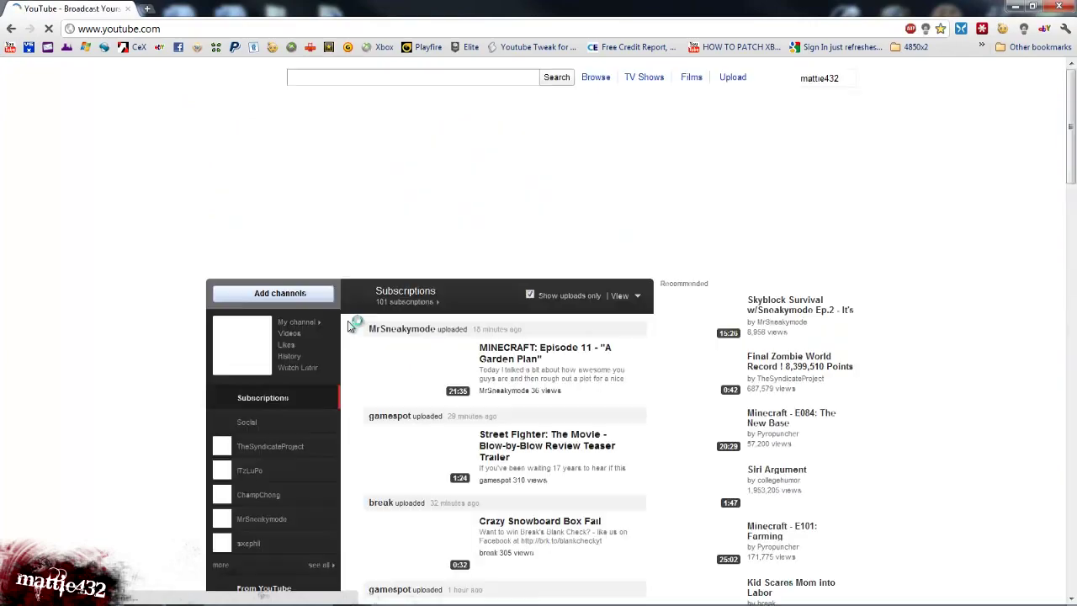
pyautogui.scroll(-3, 589, 211)
pyautogui.scroll(2, 614, 135)
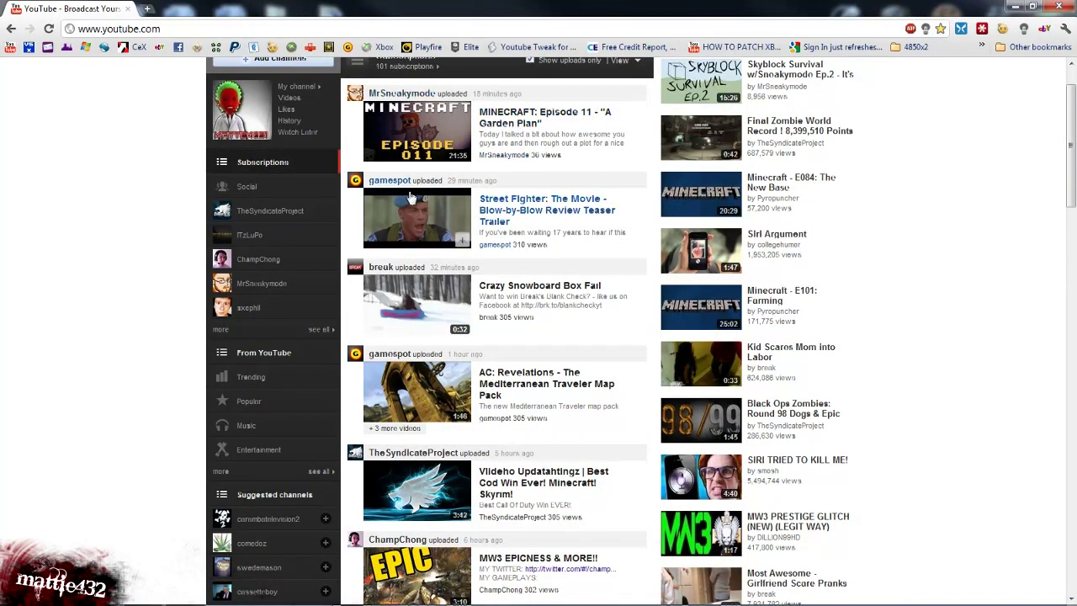
pyautogui.scroll(2, 412, 261)
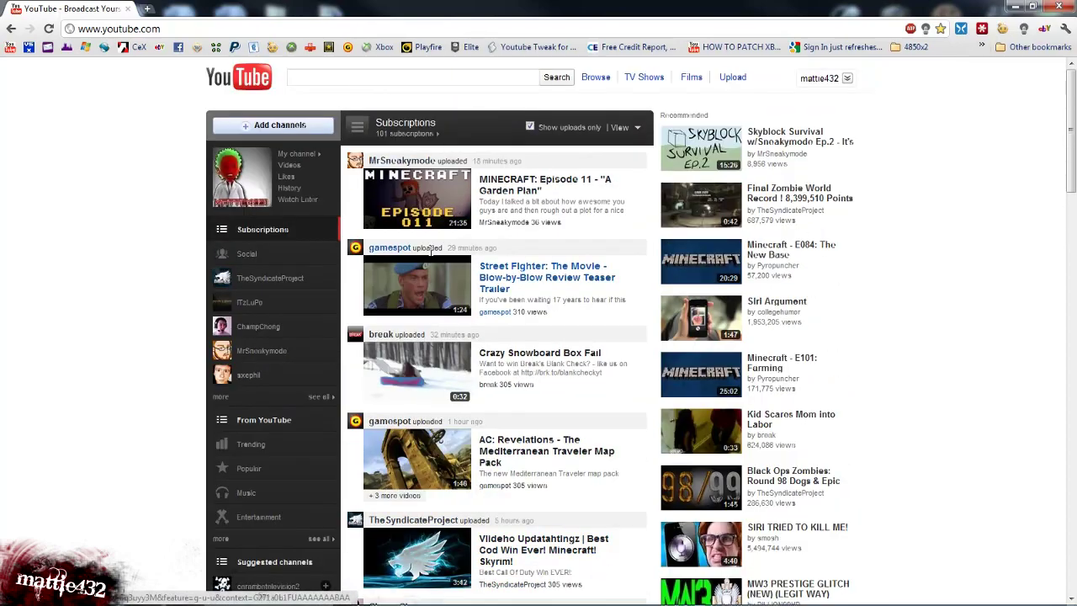
pyautogui.scroll(-3, 458, 480)
pyautogui.scroll(-4, 453, 455)
pyautogui.scroll(-2, 446, 429)
pyautogui.scroll(-3, 444, 418)
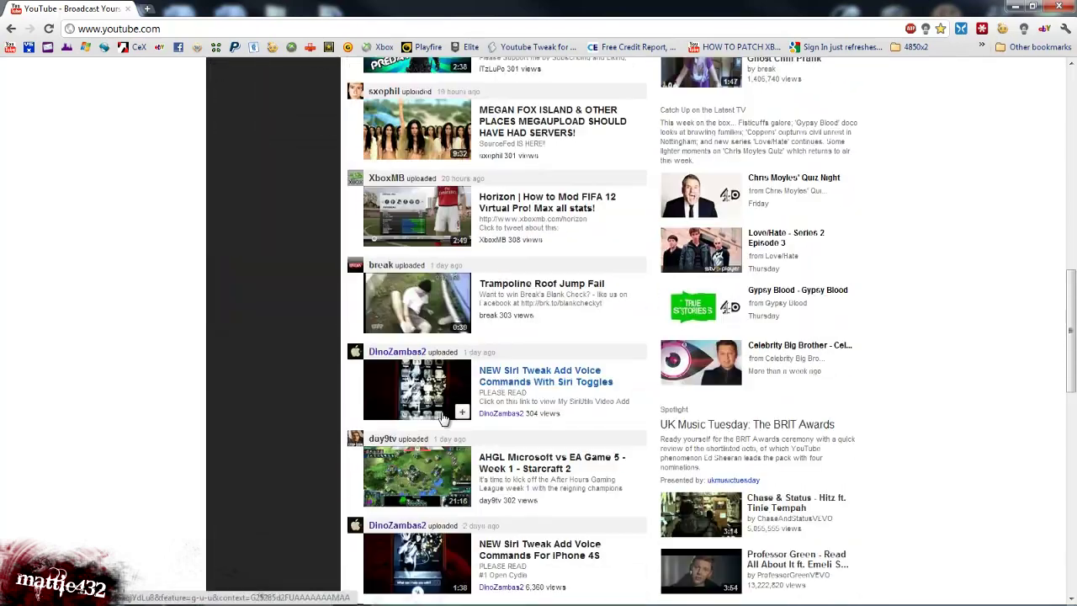
pyautogui.scroll(4, 454, 412)
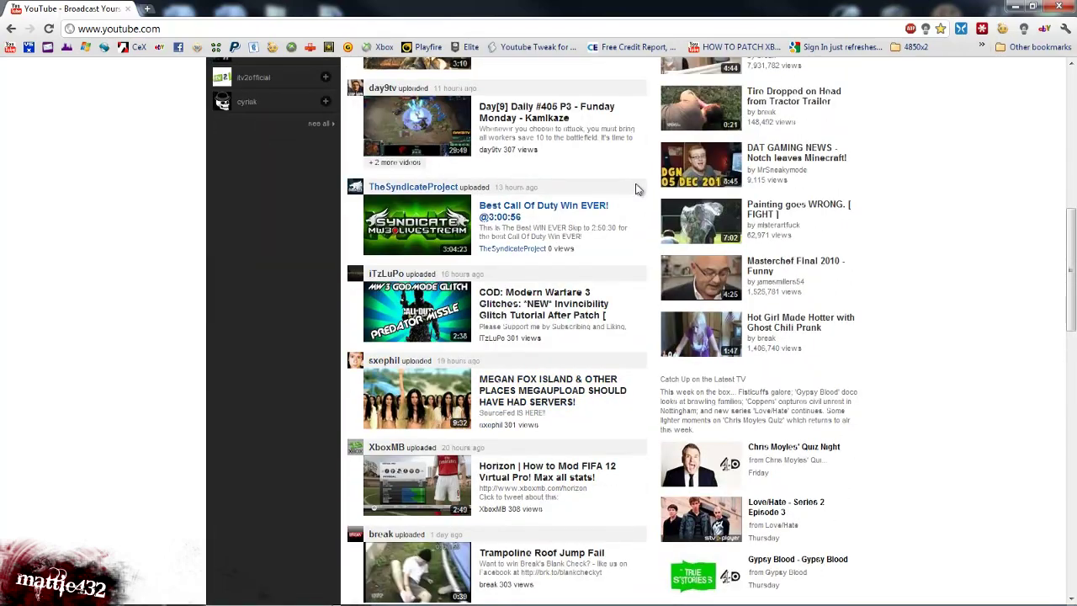
pyautogui.scroll(3, 547, 168)
pyautogui.scroll(4, 438, 155)
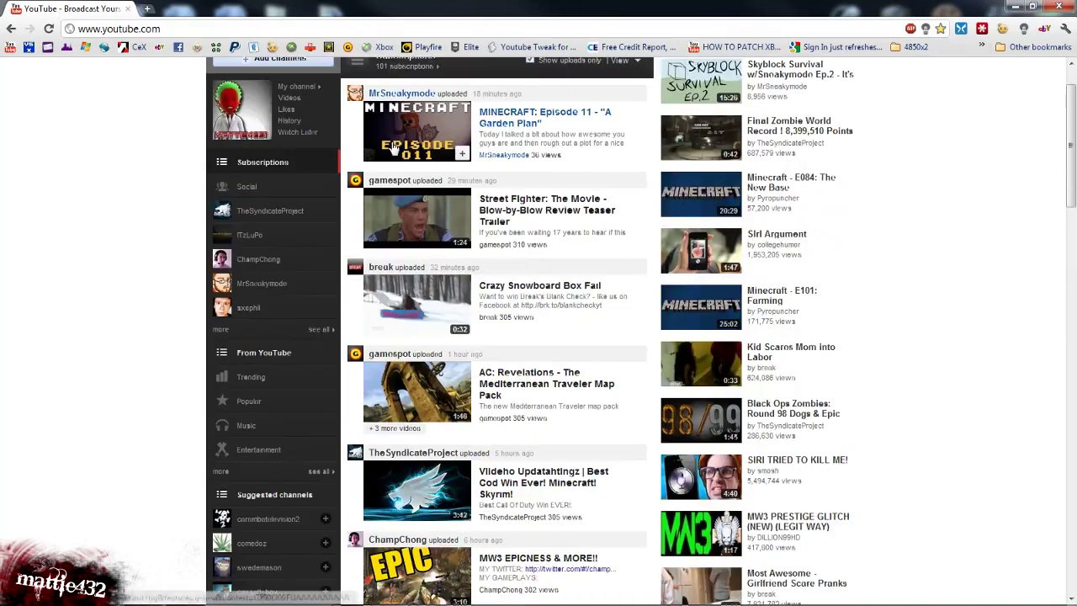
pyautogui.scroll(-3, 396, 219)
pyautogui.scroll(-2, 400, 320)
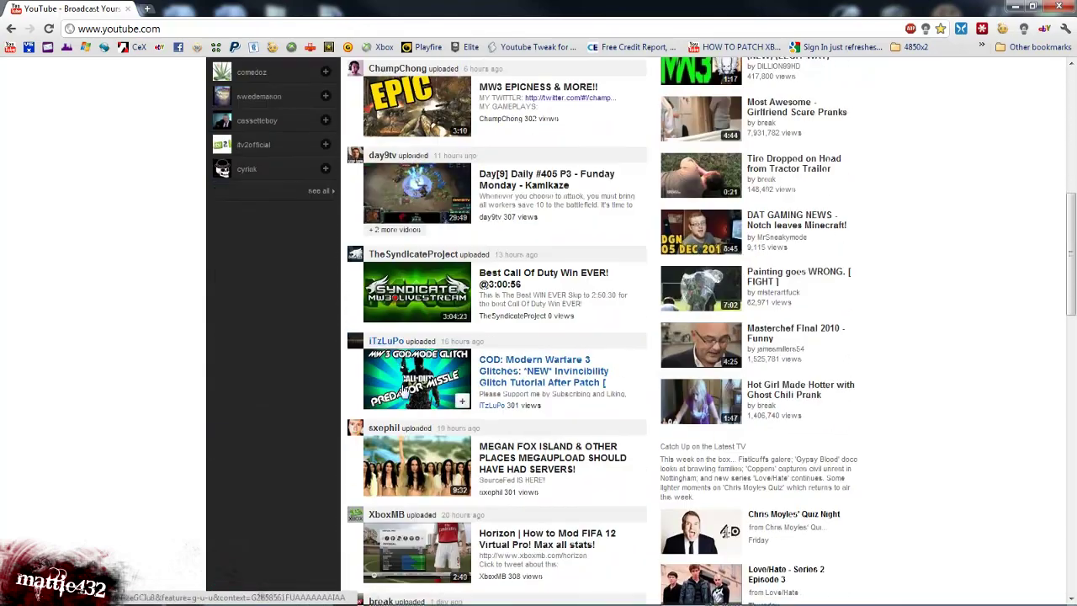
pyautogui.scroll(-1, 405, 389)
pyautogui.scroll(-2, 405, 390)
pyautogui.scroll(-2, 405, 389)
pyautogui.scroll(-3, 404, 391)
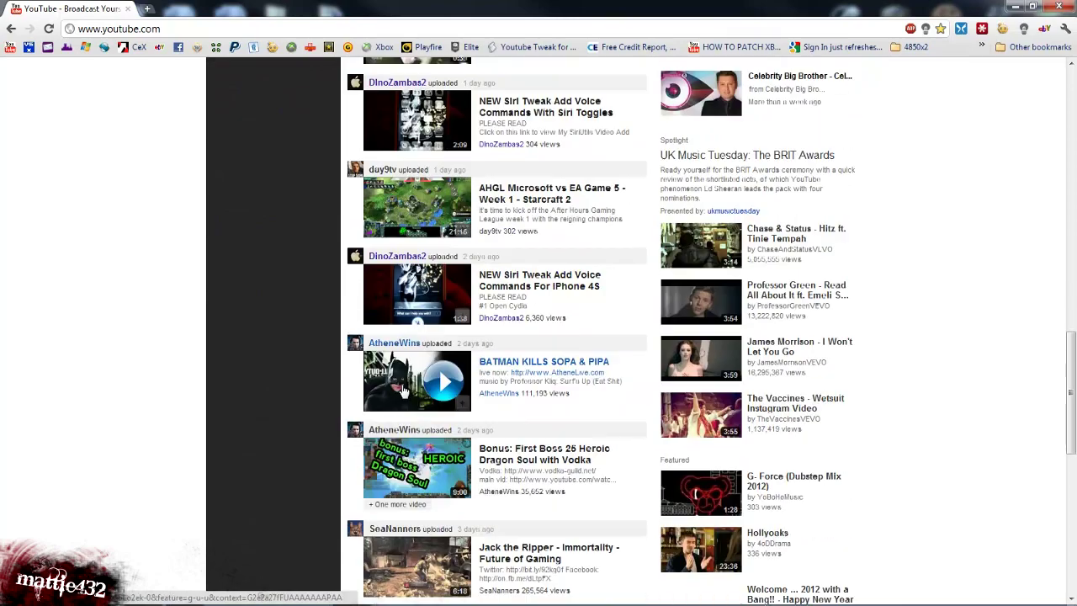
# - Scroll back up, then open the Youtube Tweak bookmark in a new tab and switch to it
pyautogui.scroll(3, 404, 389)
pyautogui.scroll(5, 412, 353)
pyautogui.scroll(2, 425, 312)
pyautogui.scroll(1, 442, 261)
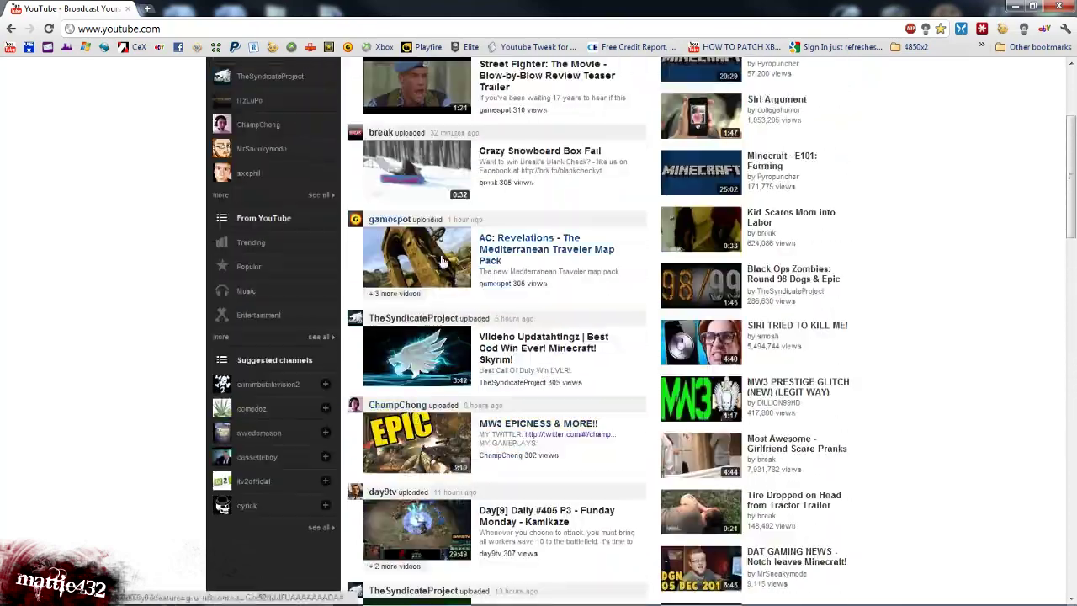
pyautogui.scroll(2, 441, 262)
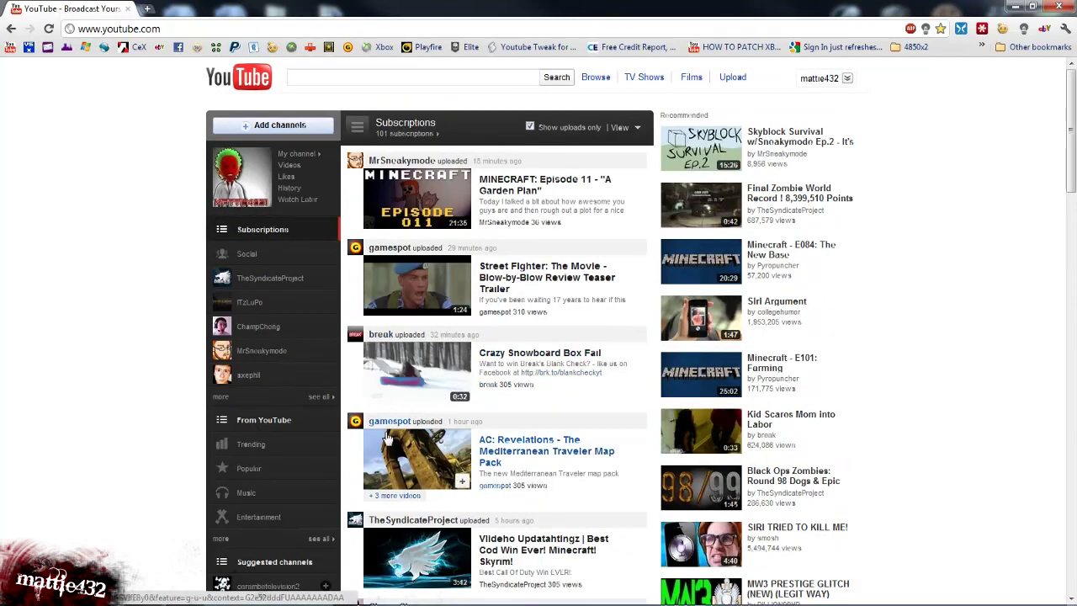
pyautogui.middleClick(530, 47)
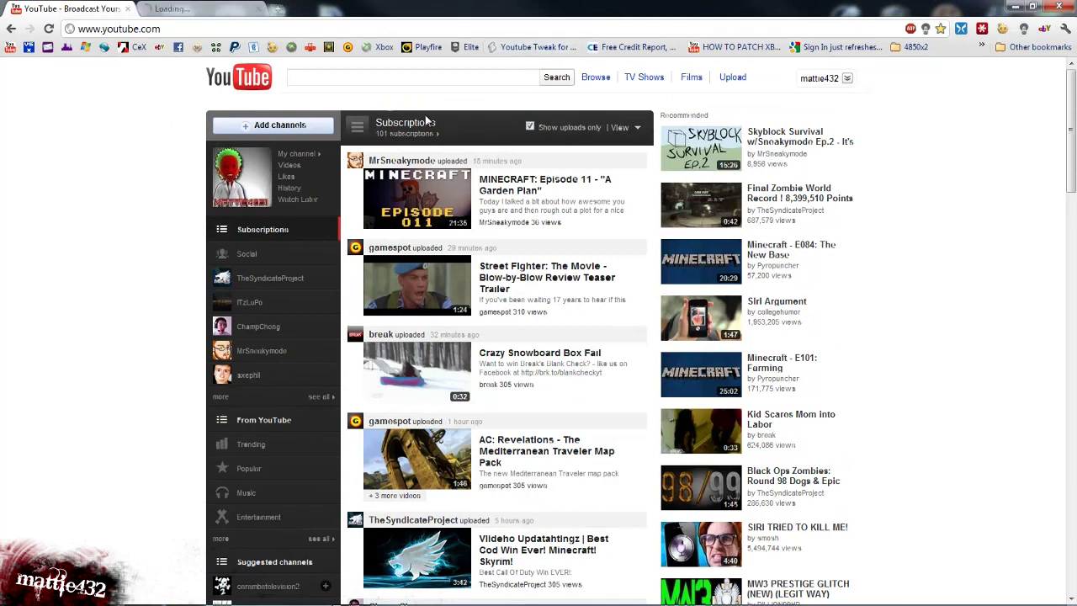
pyautogui.hotkey('ctrl', 'Tab')
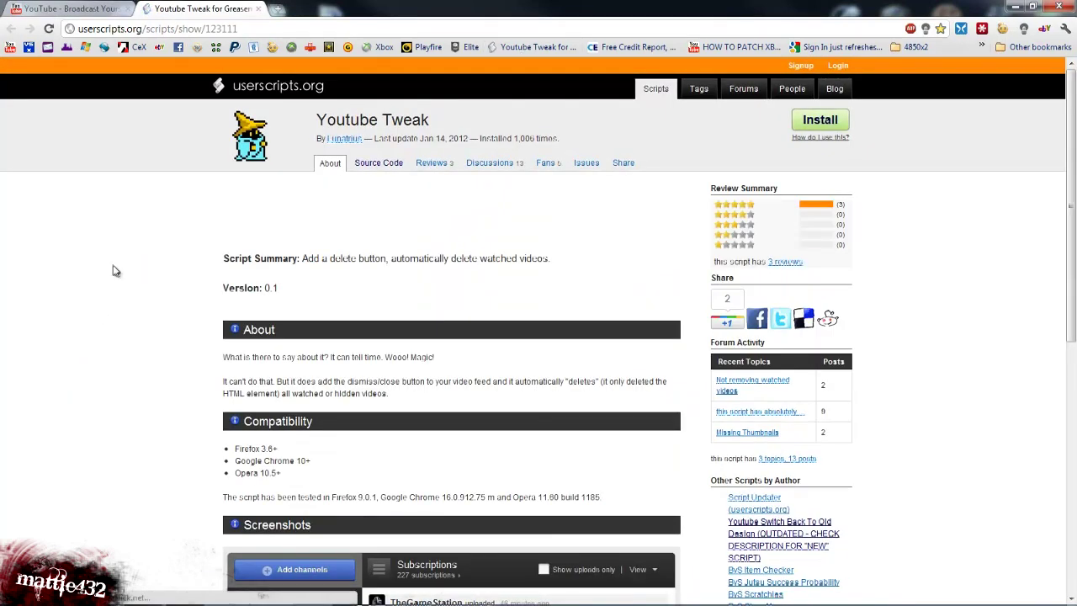
# - Read the Youtube Tweak title and compatible-browsers list, highlighting each while reading
pyautogui.moveTo(449, 120); pyautogui.dragTo(328, 122)
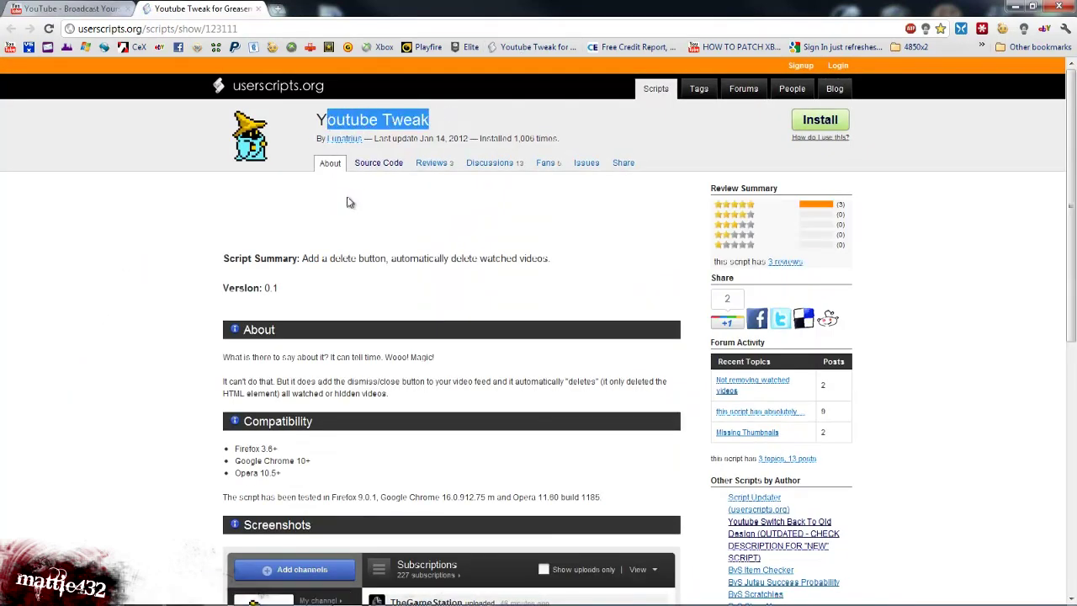
pyautogui.moveTo(344, 138)
pyautogui.click(363, 124)
pyautogui.scroll(-2, 331, 244)
pyautogui.scroll(-2, 335, 269)
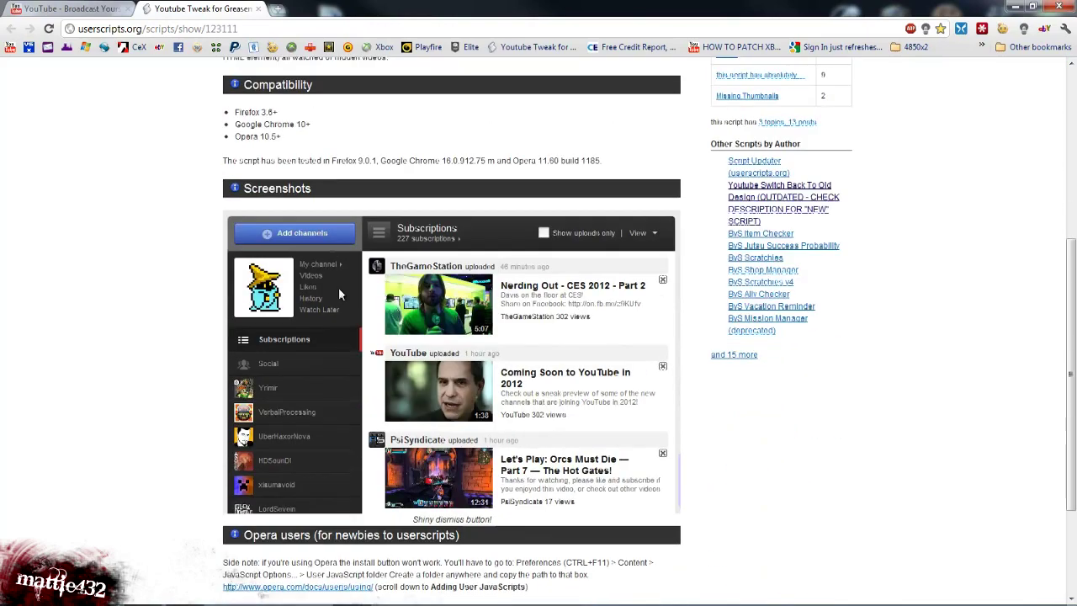
pyautogui.scroll(2, 337, 164)
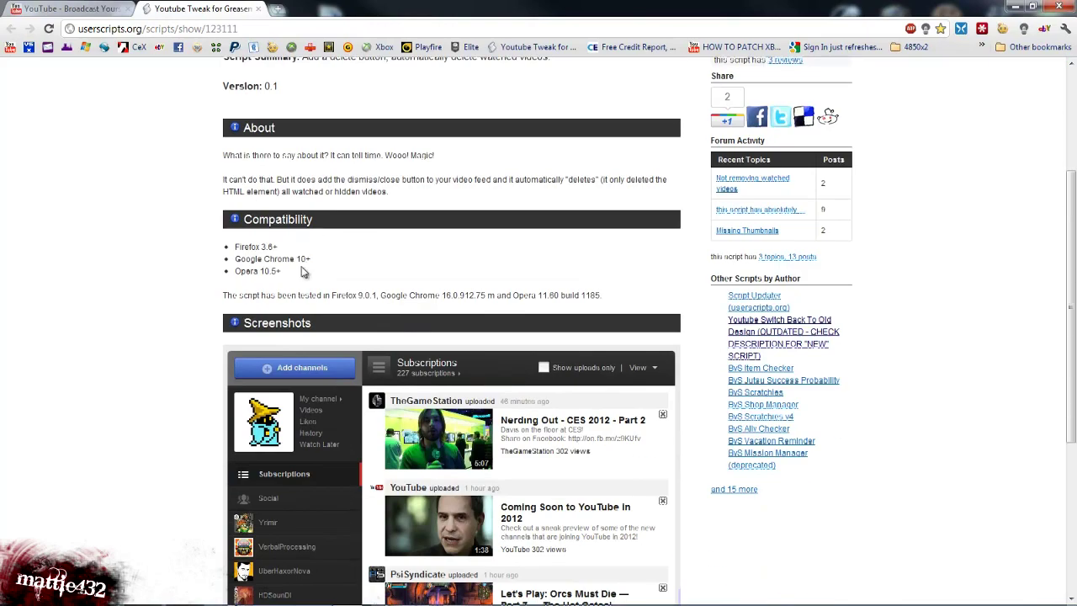
pyautogui.moveTo(282, 270); pyautogui.dragTo(331, 249)
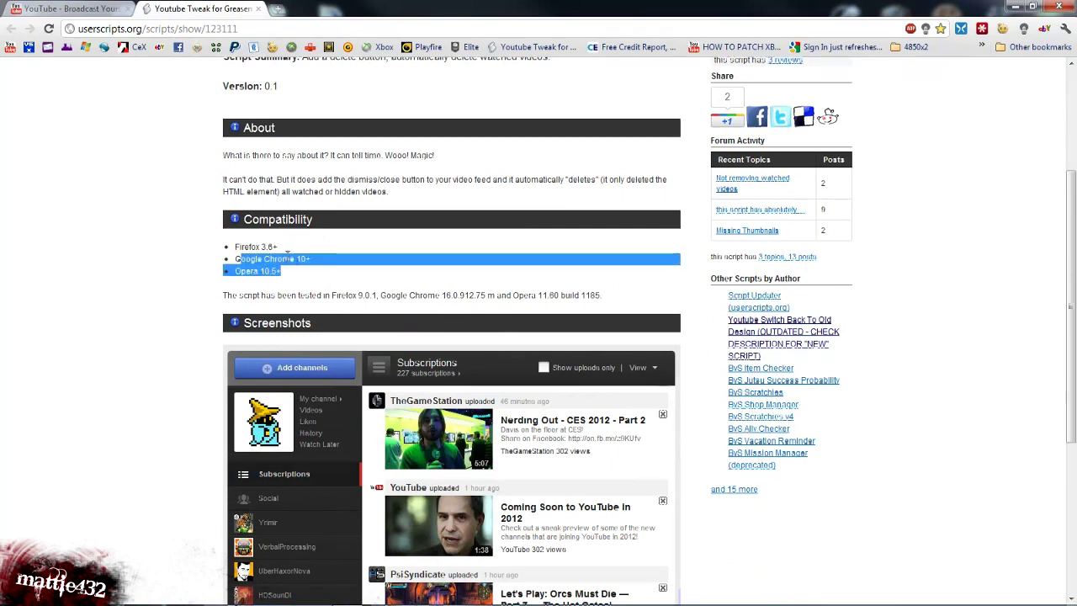
pyautogui.click(256, 246)
pyautogui.click(250, 265)
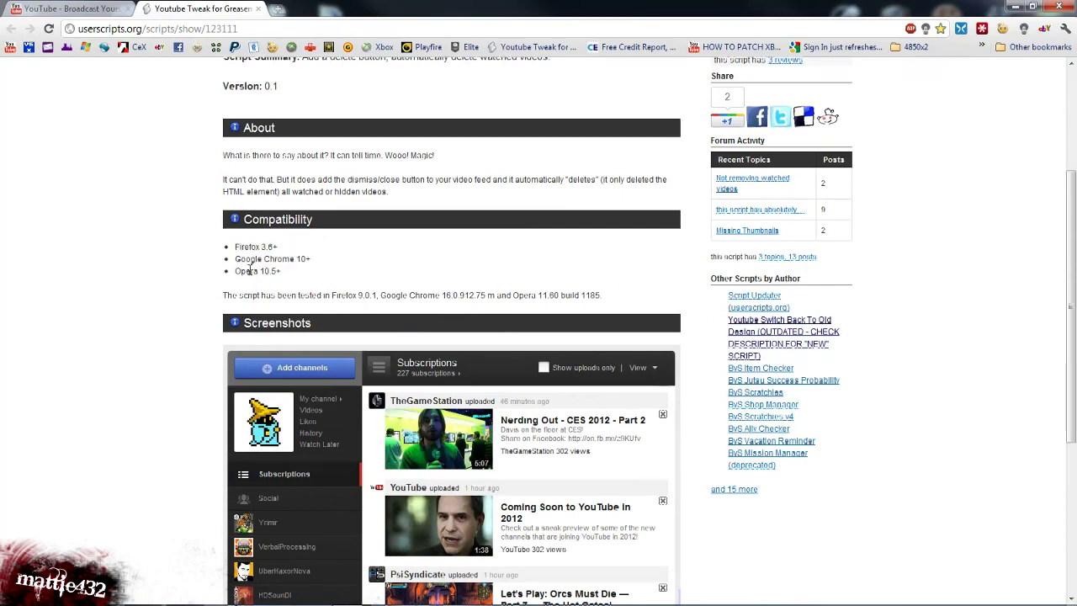
# - Highlight and read the Opera users note, then return to the page header
pyautogui.scroll(-4, 275, 384)
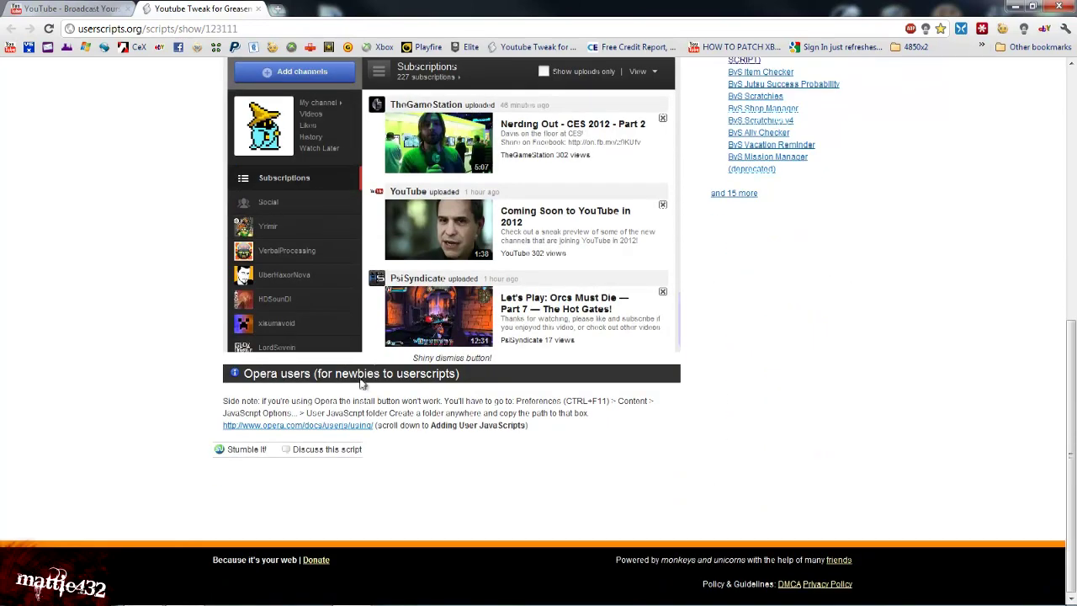
pyautogui.tripleClick(239, 401)
pyautogui.click(318, 400)
pyautogui.keyDown('shift'); pyautogui.click(533, 426); pyautogui.keyUp('shift')
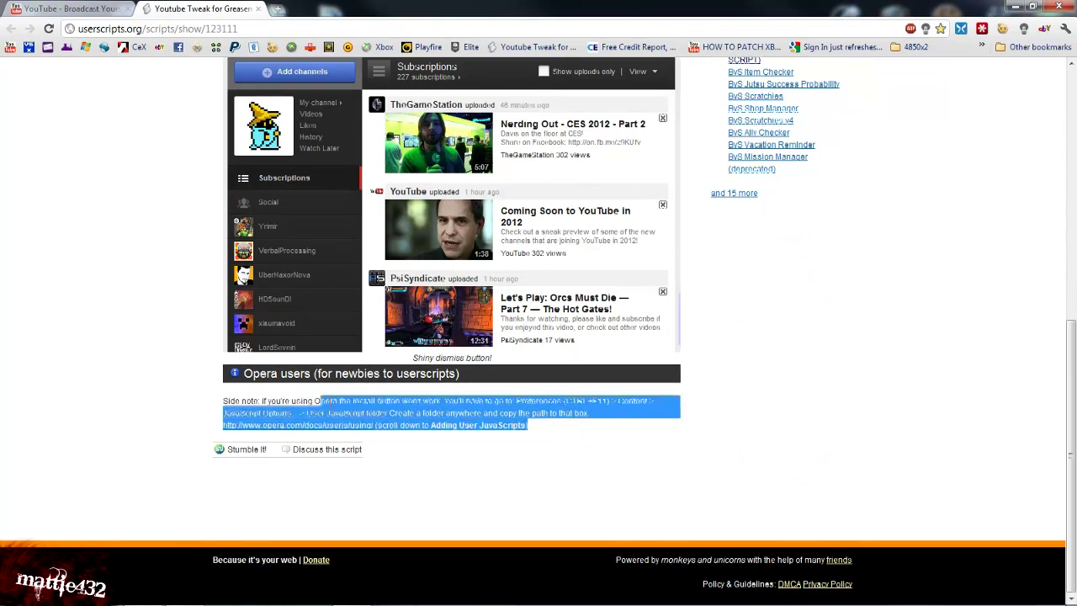
pyautogui.moveTo(527, 425); pyautogui.dragTo(243, 397)
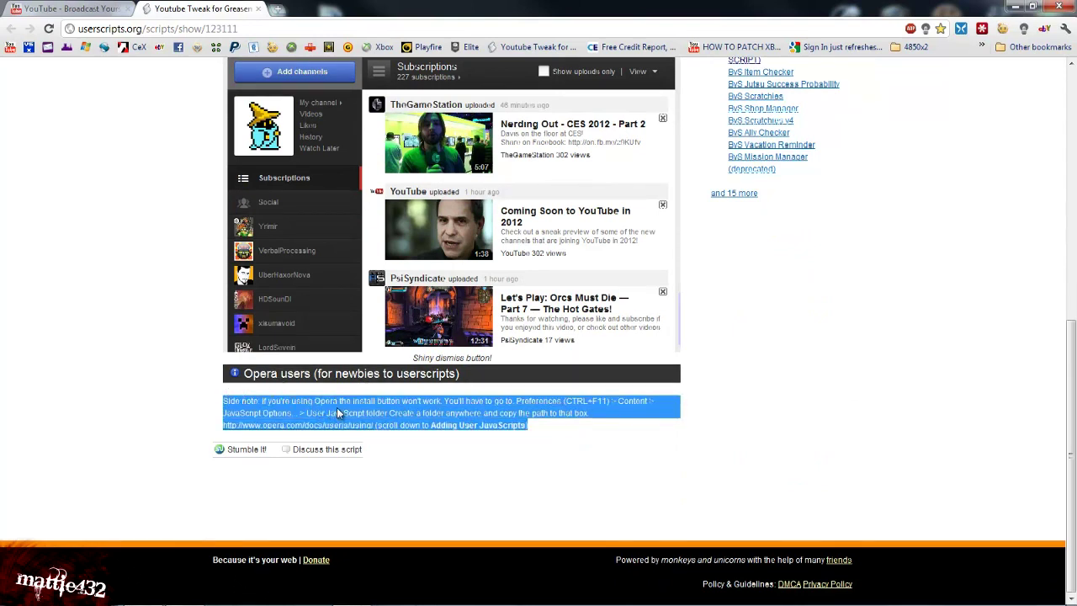
pyautogui.click(486, 425)
pyautogui.scroll(5, 505, 447)
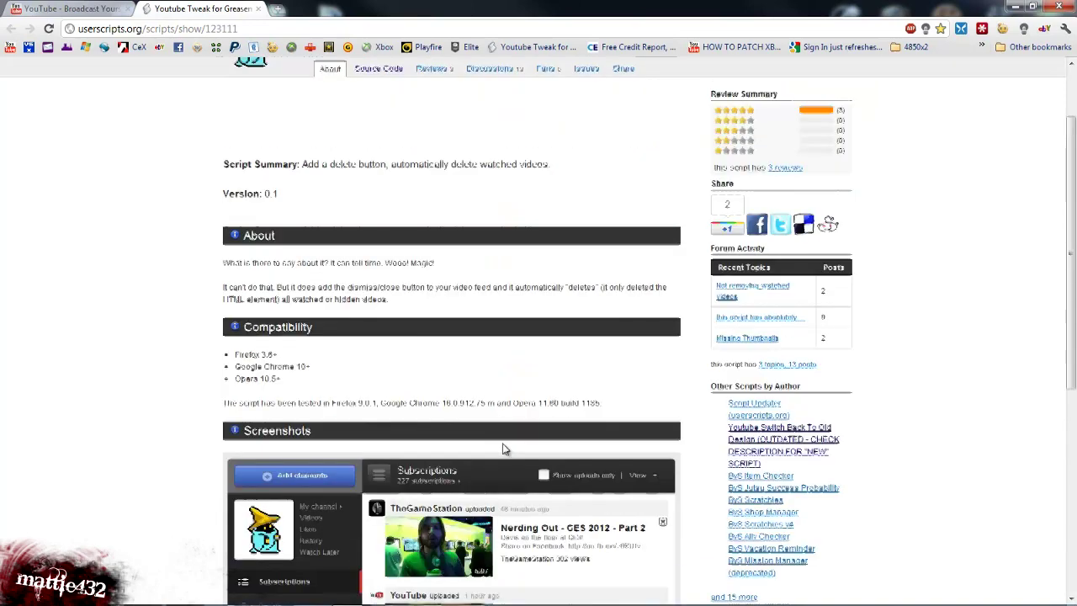
pyautogui.scroll(1, 305, 339)
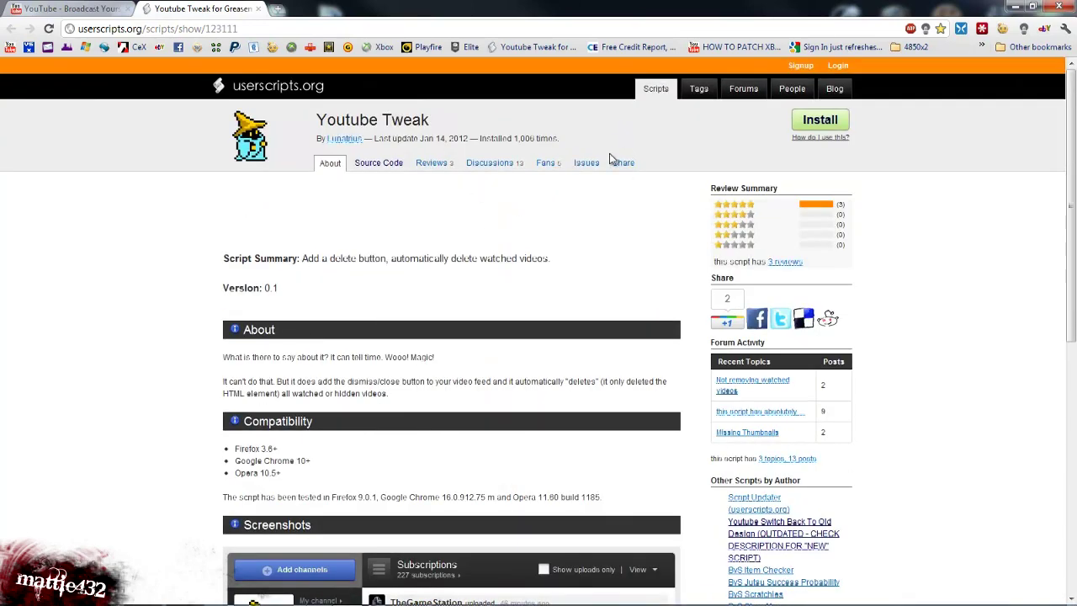
# - Install Youtube Tweak as a Chrome extension, keeping the flagged download and confirming installation
pyautogui.click(802, 124)
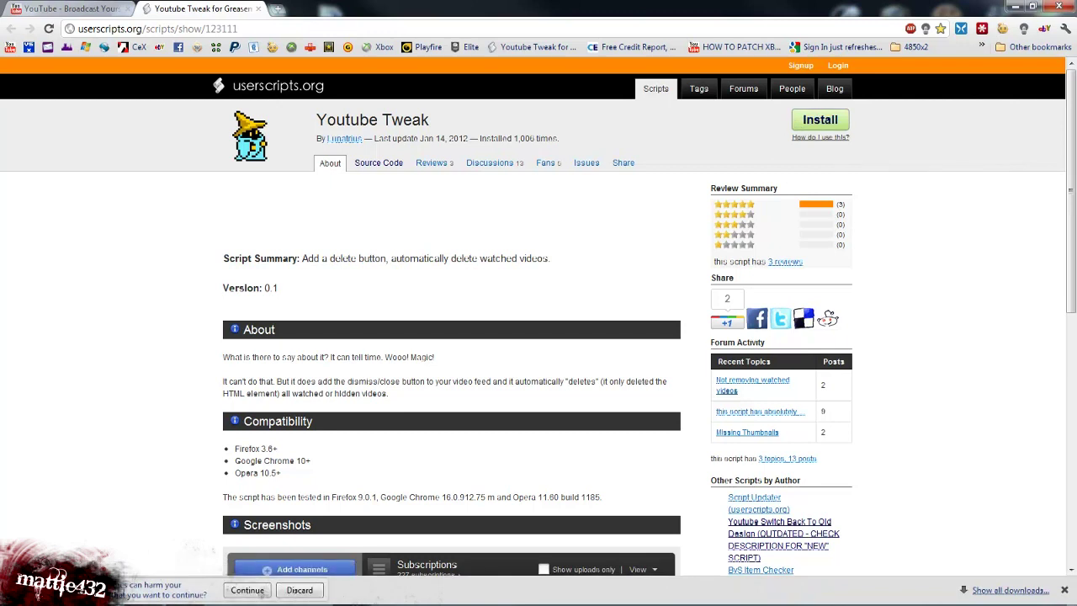
pyautogui.click(246, 591)
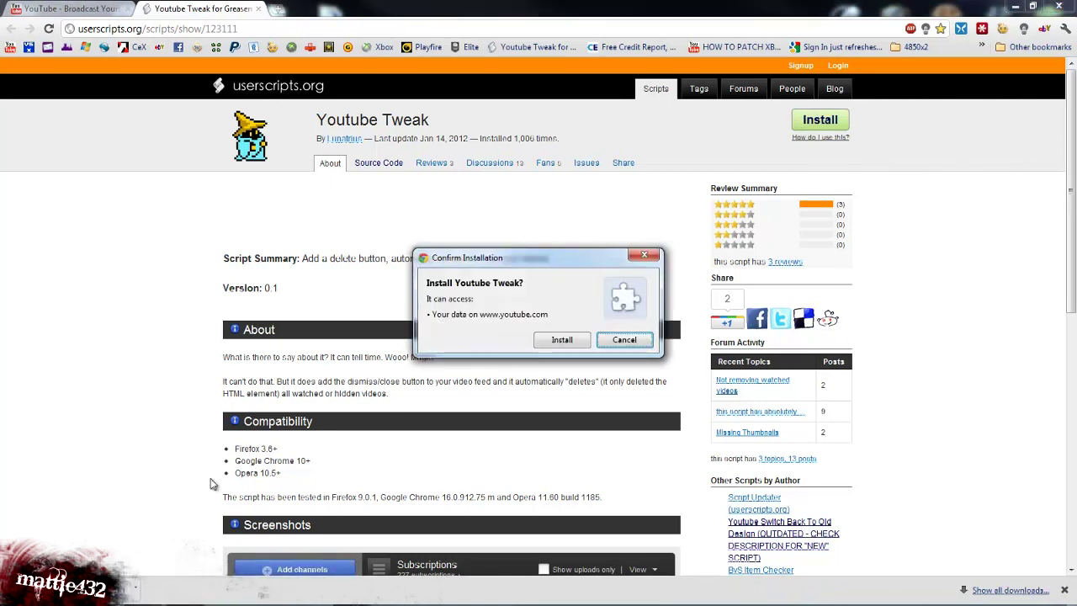
pyautogui.click(555, 340)
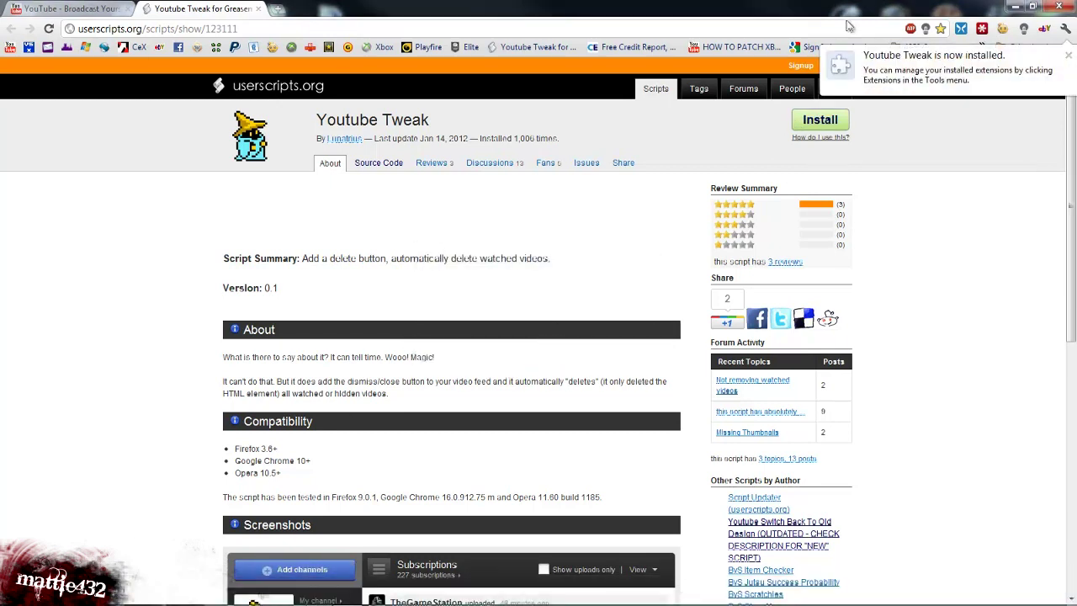
pyautogui.click(1065, 28)
pyautogui.moveTo(915, 192)
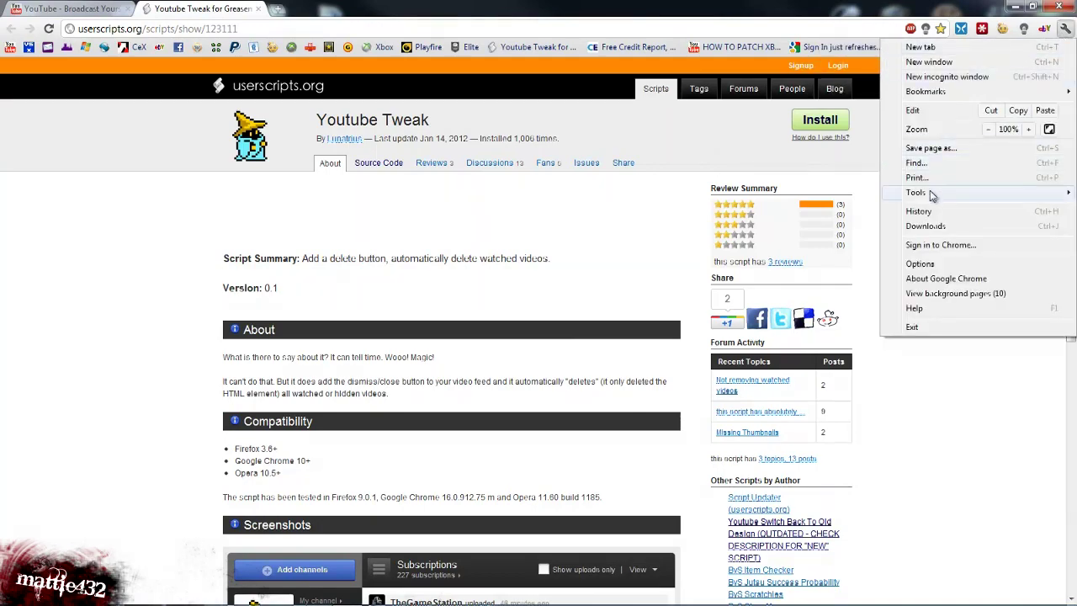
# - Verify Youtube Tweak 0.1 is enabled in Chrome's Extensions list, then close that page
pyautogui.click(784, 211)
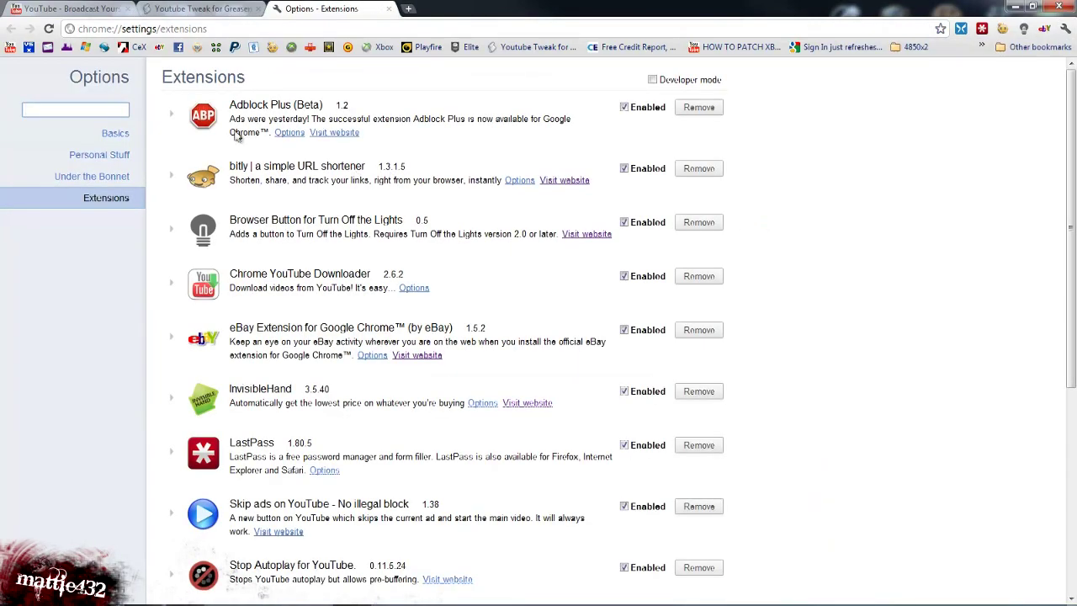
pyautogui.scroll(-1, 244, 185)
pyautogui.scroll(-3, 278, 320)
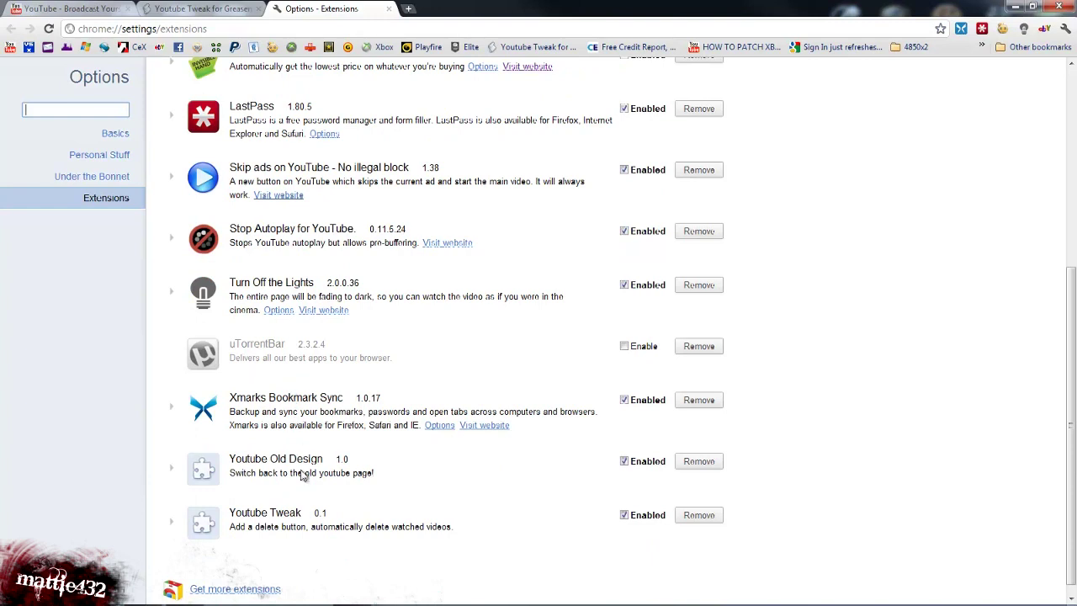
pyautogui.moveTo(266, 526); pyautogui.dragTo(406, 530)
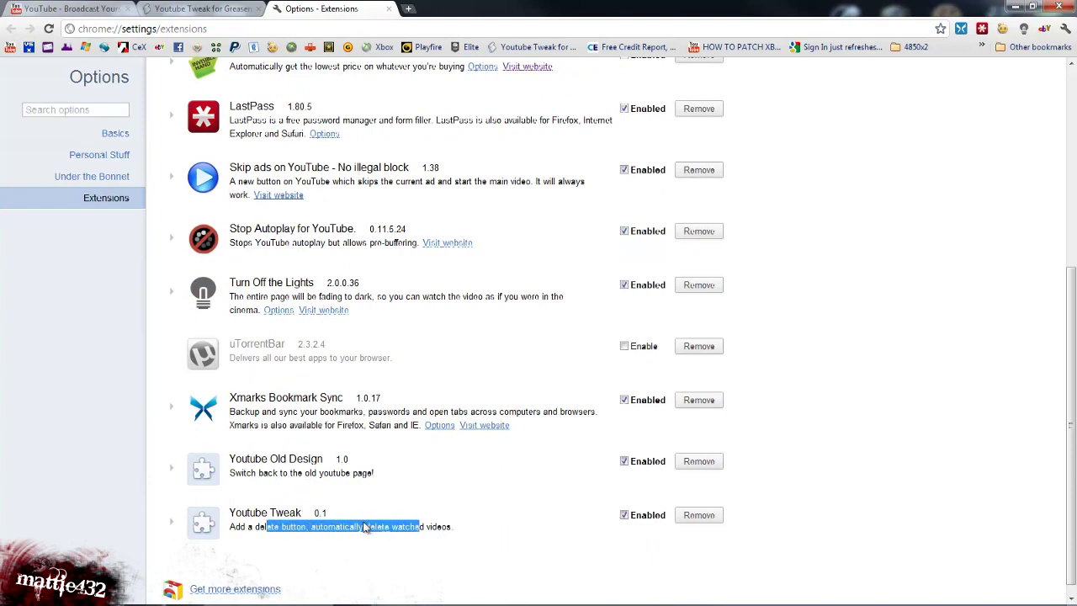
pyautogui.middleClick(342, 6)
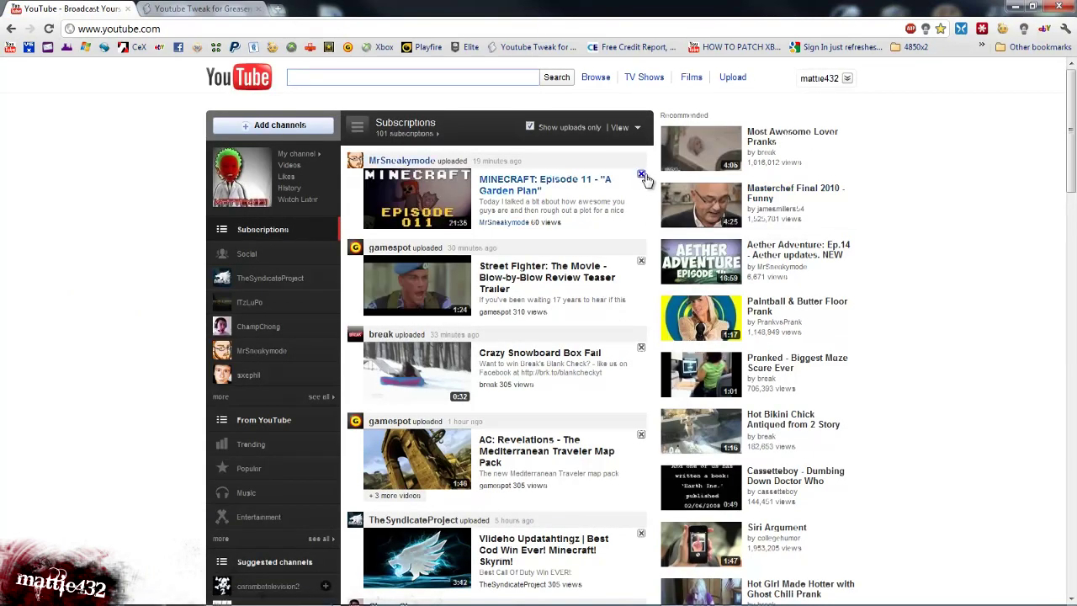
# - Remove Street Fighter, Crazy Snowboard Box Fail and AC: Revelations from the feed, then close Chrome
pyautogui.click(641, 261)
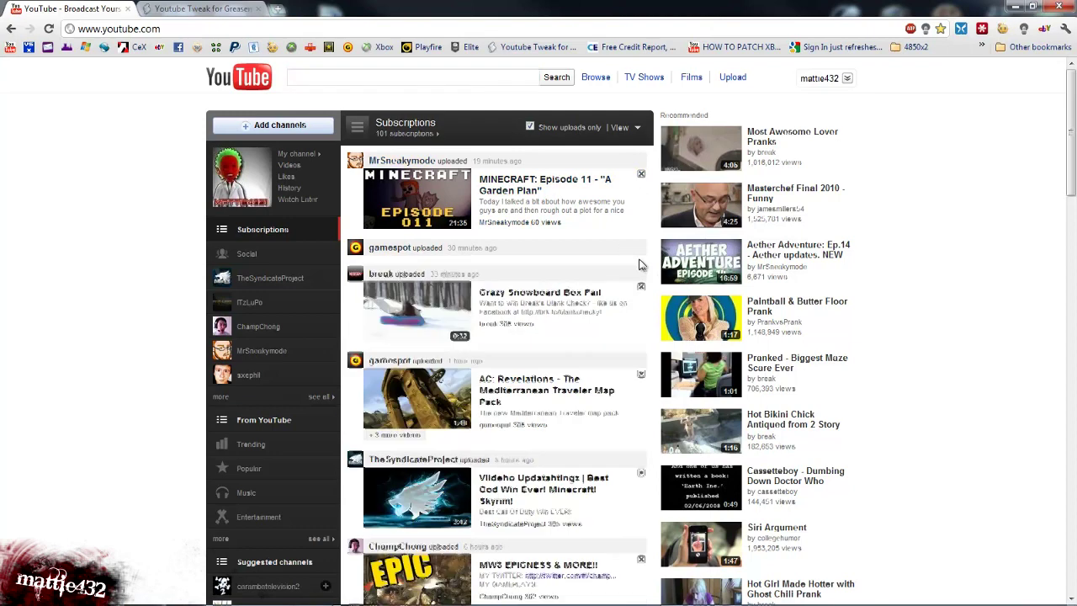
pyautogui.click(641, 290)
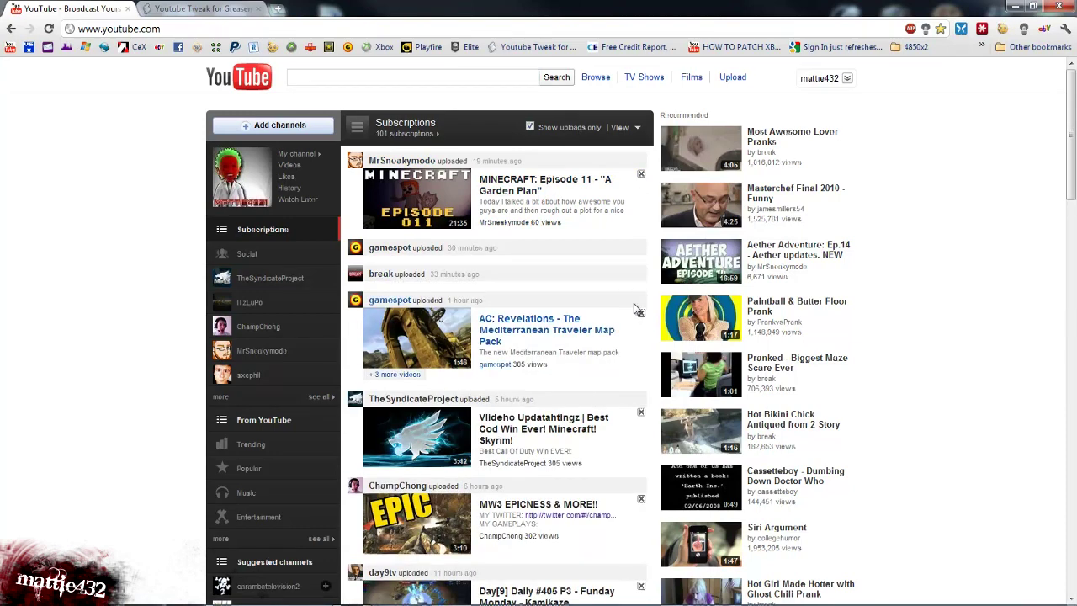
pyautogui.click(641, 261)
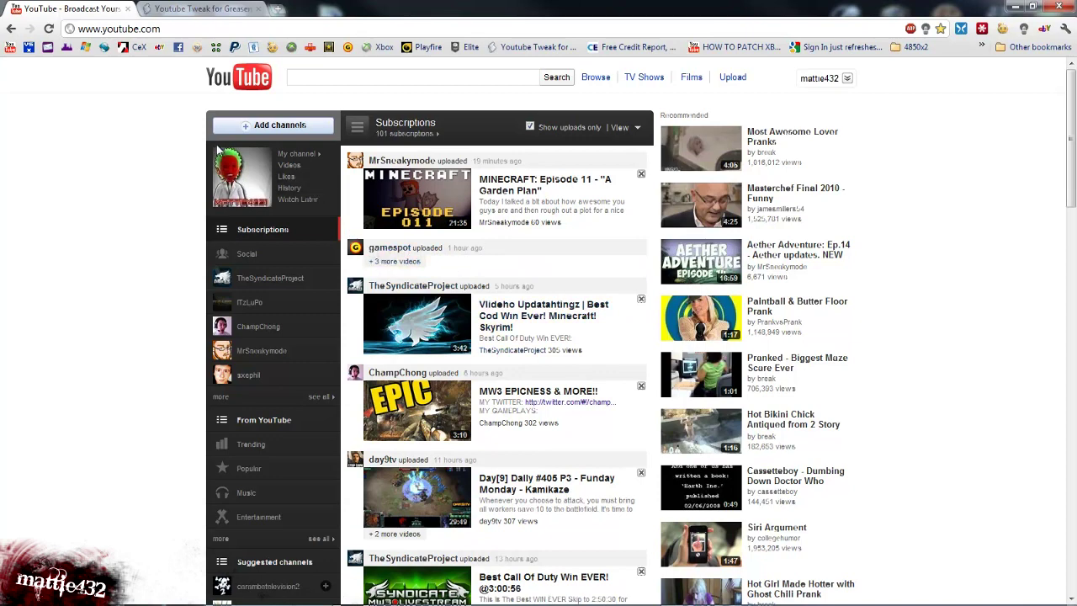
pyautogui.click(200, 9)
pyautogui.press('super+d')
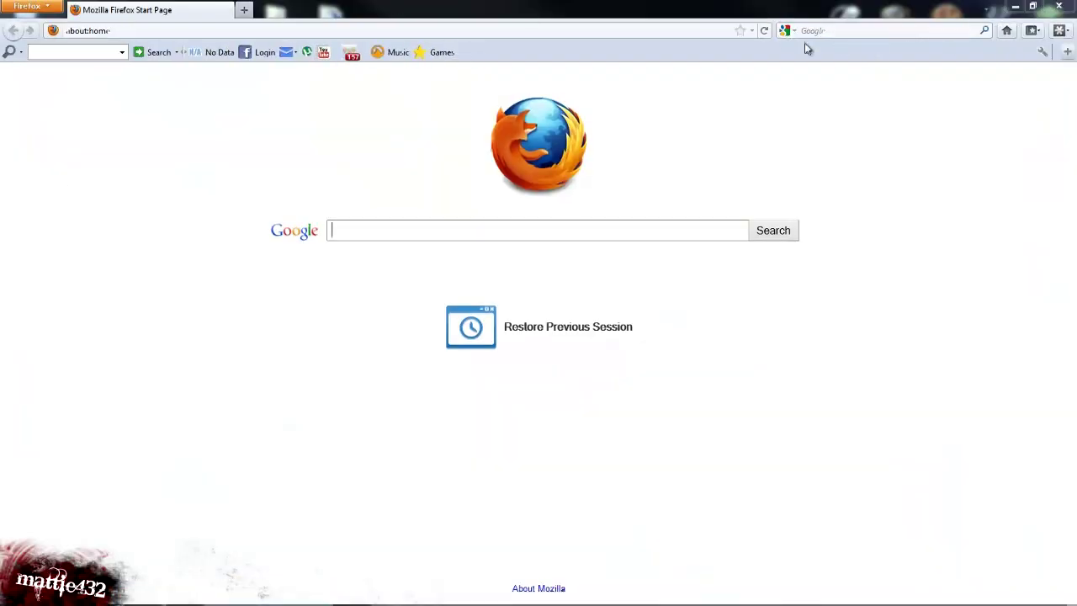
# - Web-search 'greasemonkey' and open the 'Greasemonkey :: Add-ons for Firefox' result
pyautogui.click(811, 36)
pyautogui.write('greasemon')
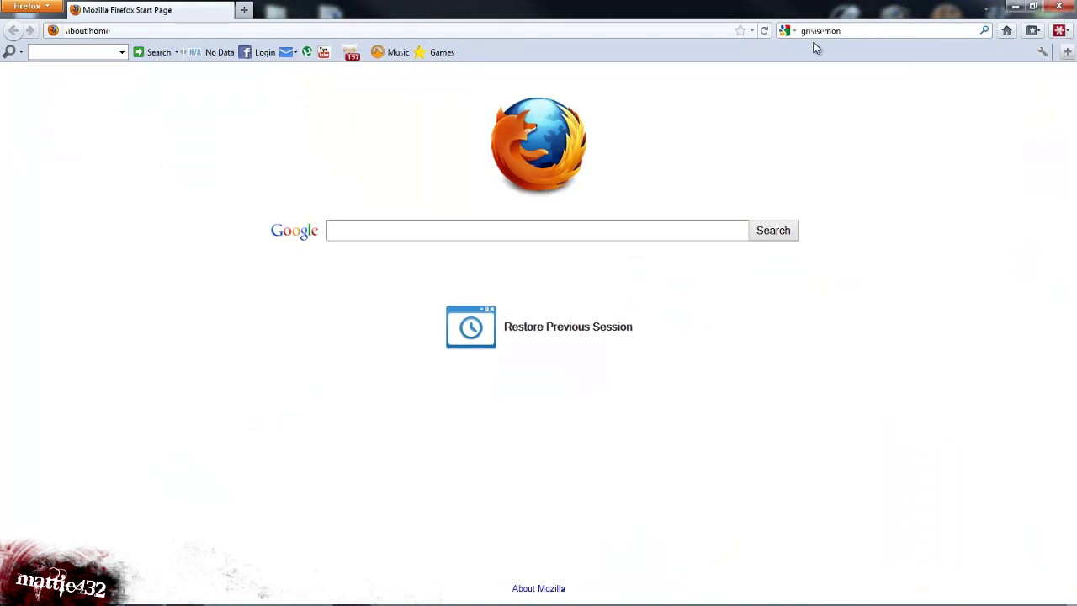
pyautogui.write('key')
pyautogui.press('Return')
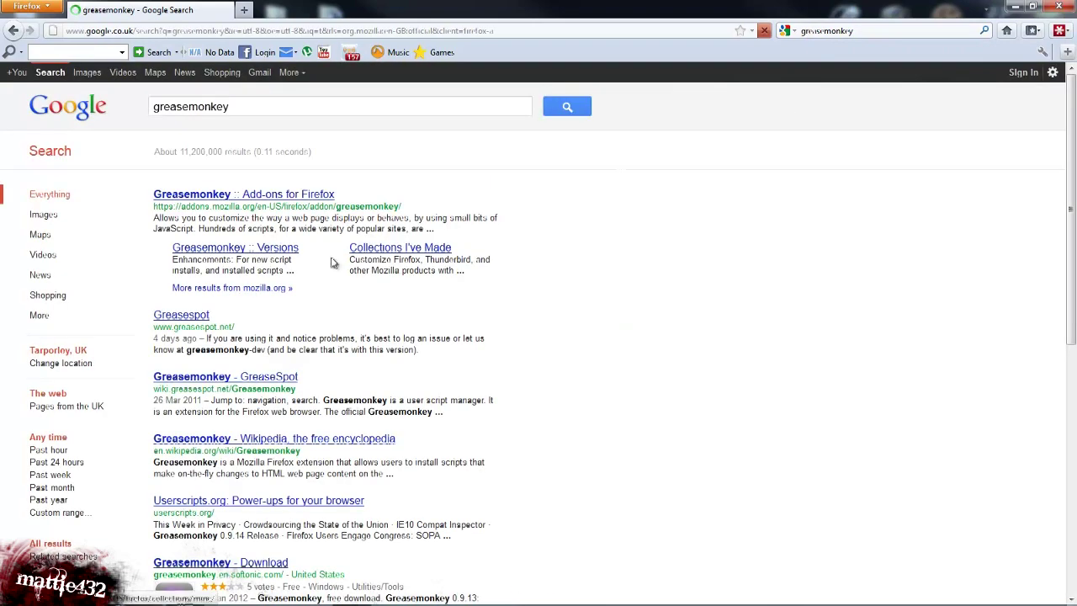
pyautogui.click(276, 194)
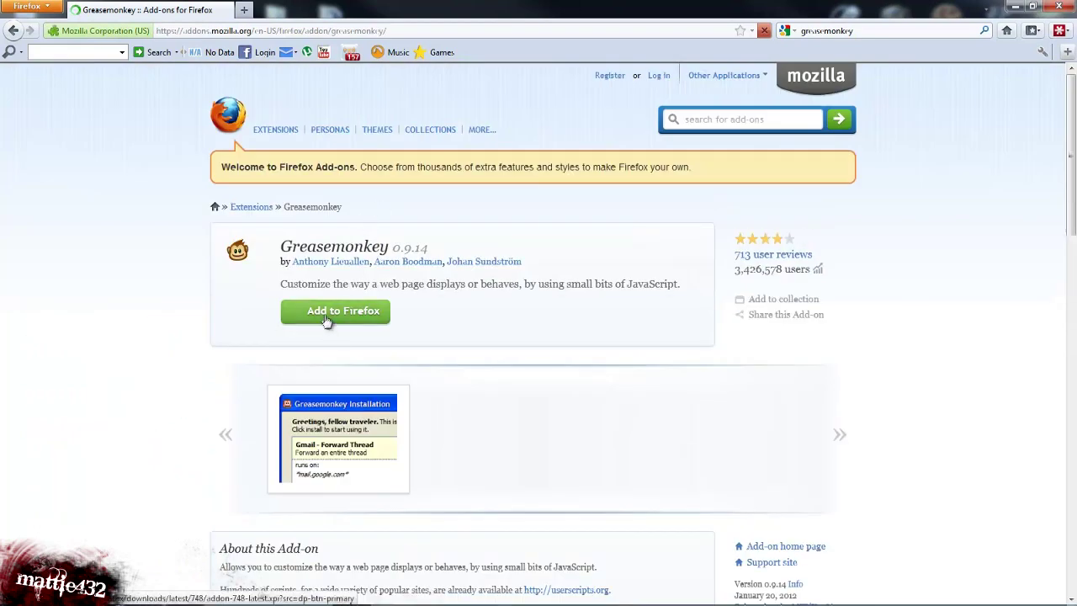
# - Add Greasemonkey to Firefox and restart the browser to finish installing it
pyautogui.click(325, 318)
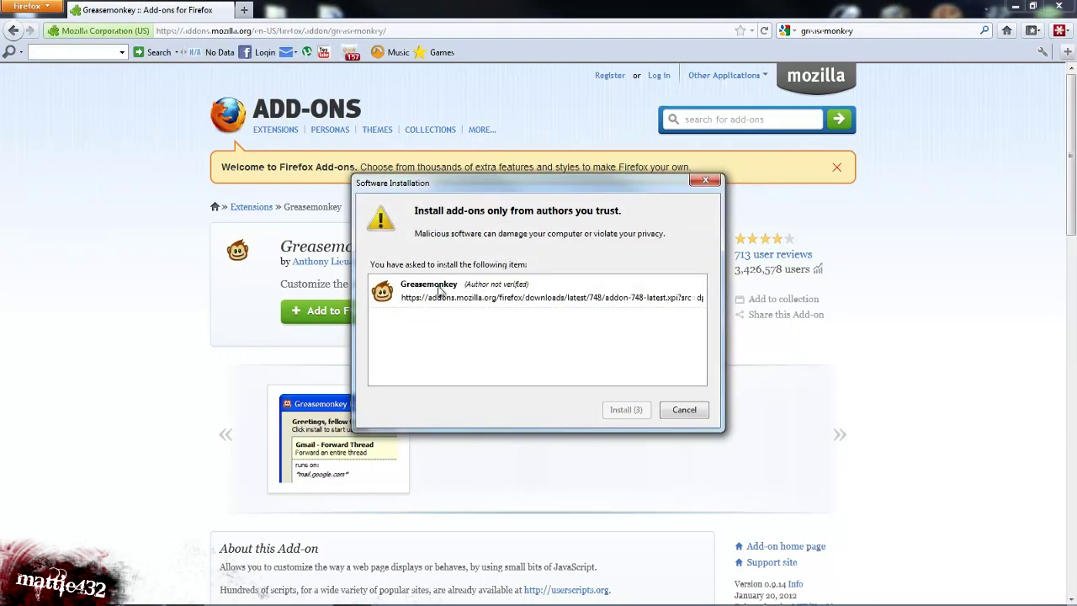
pyautogui.click(640, 410)
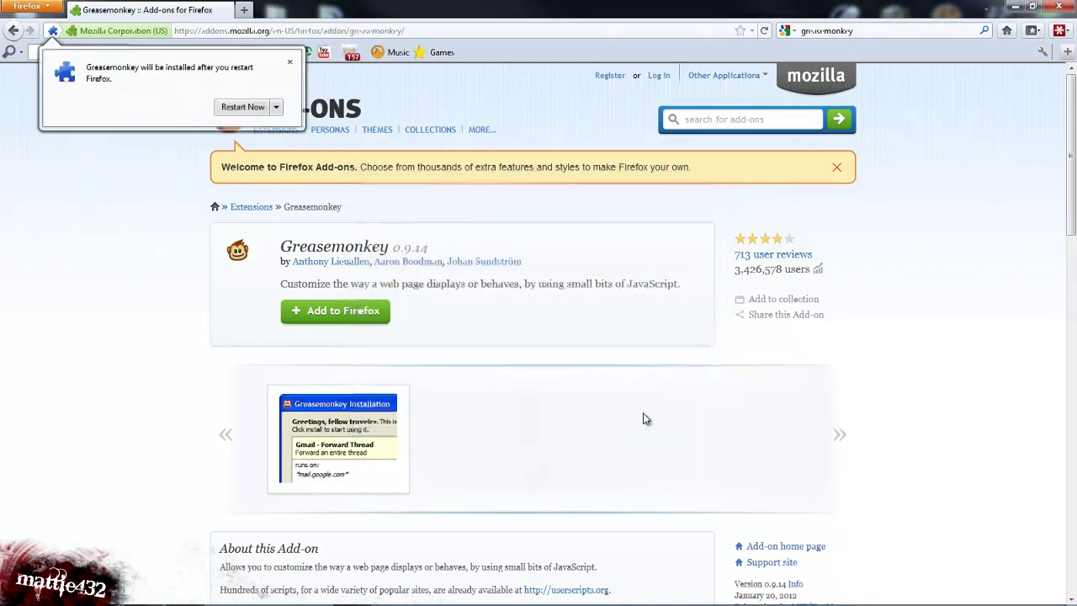
pyautogui.click(229, 112)
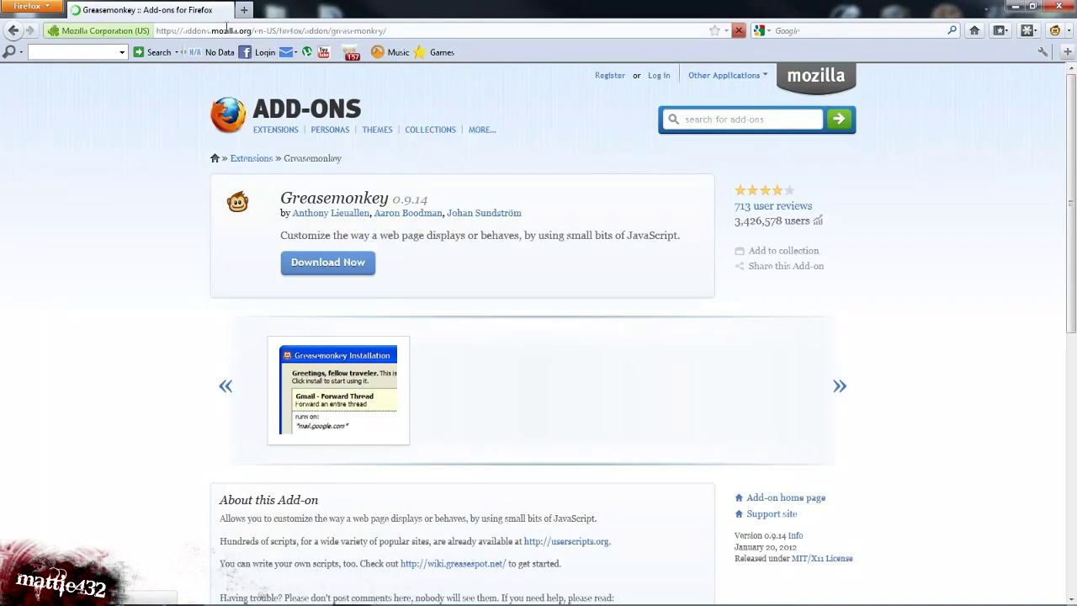
# - Load the pasted userscripts.org Youtube Tweak script address
pyautogui.click(226, 32)
pyautogui.write('userscripts.org/scripts/show/123111')
pyautogui.press('Return')
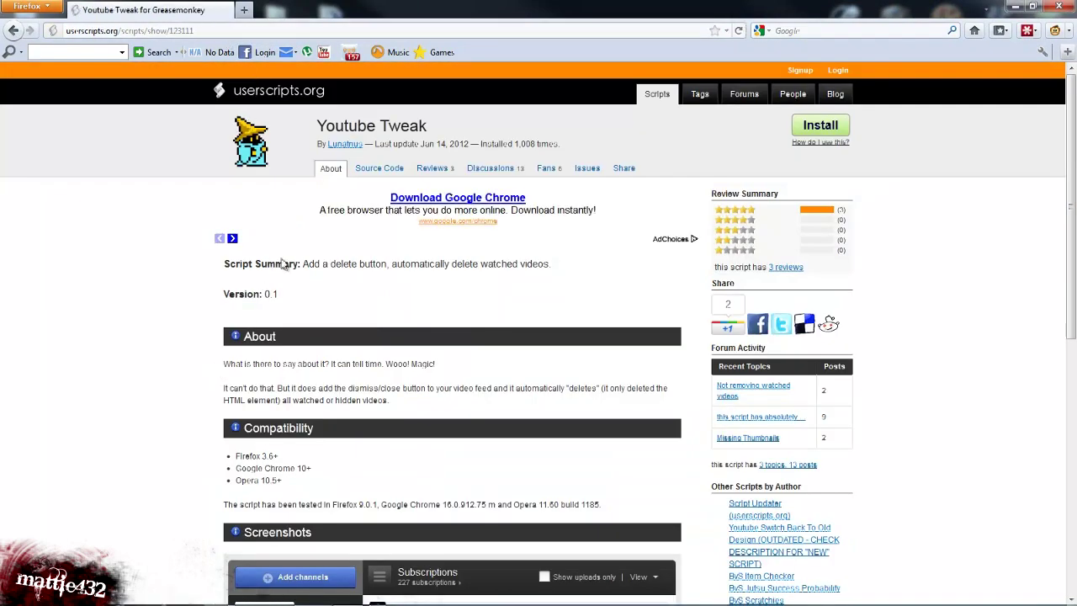
# - Install Youtube Tweak via Greasemonkey's install dialog, then show the YouTube gadget panel
pyautogui.click(821, 125)
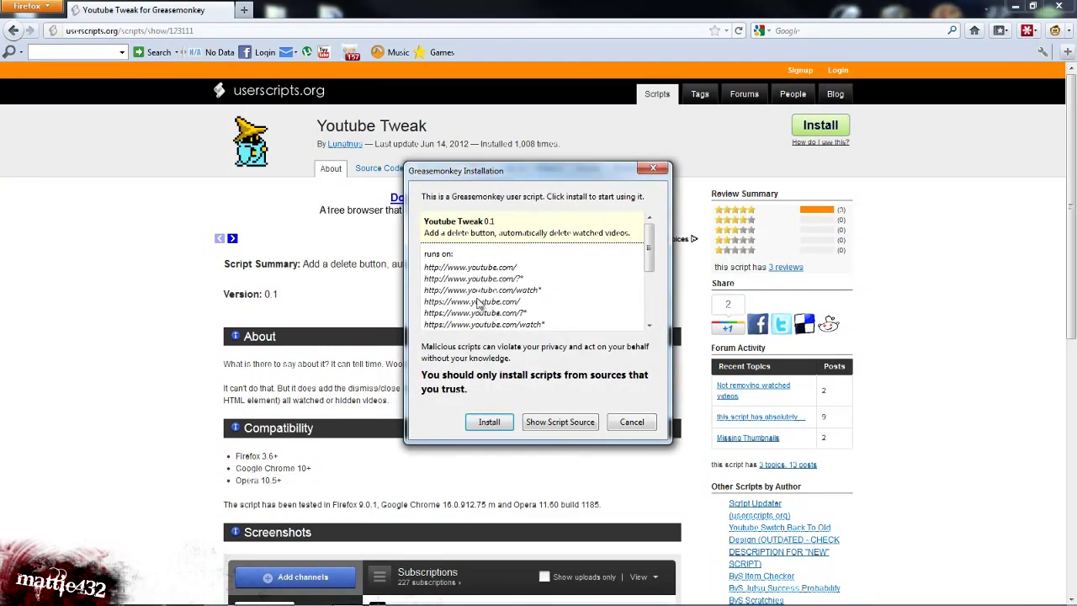
pyautogui.click(490, 421)
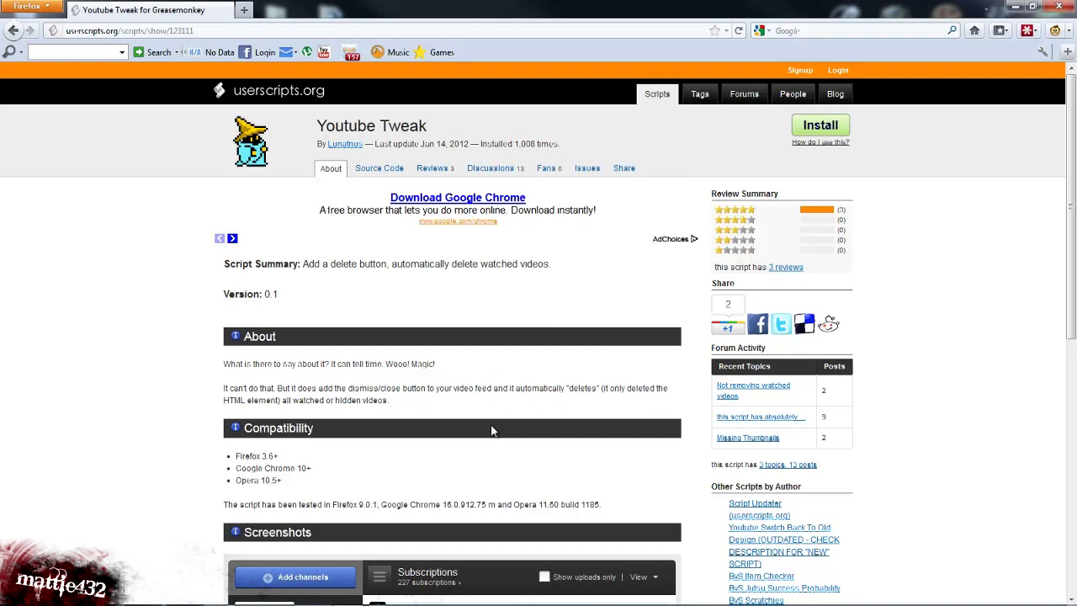
pyautogui.click(329, 52)
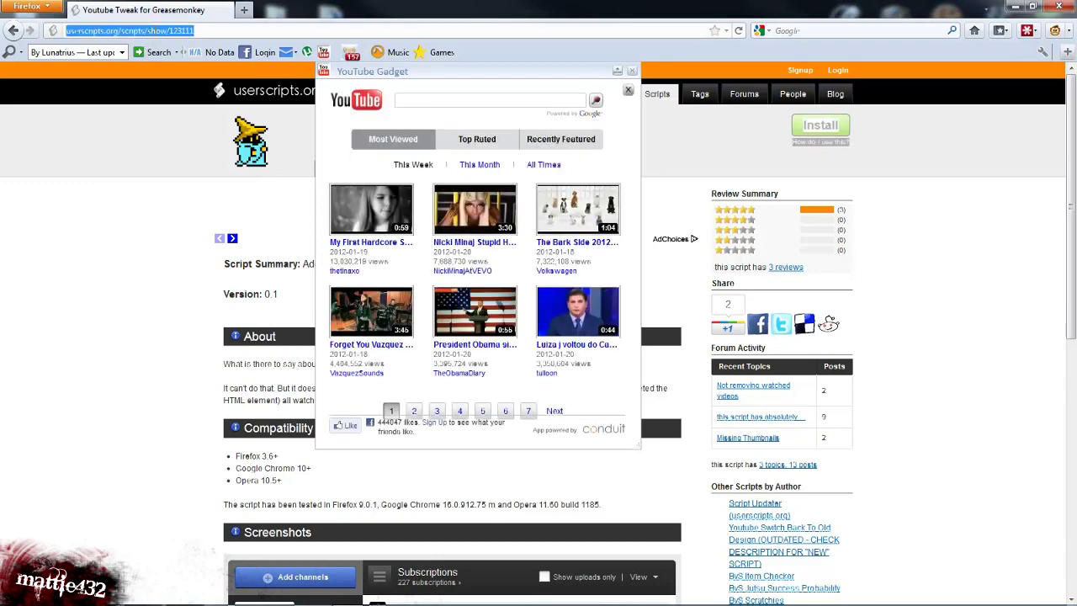
# - Enter youtube in the address bar, close the gadget panel, and open the YouTube homepage
pyautogui.click(155, 30)
pyautogui.write('youyt')
pyautogui.press('BackSpace')
pyautogui.press('BackSpace')
pyautogui.press('BackSpace')
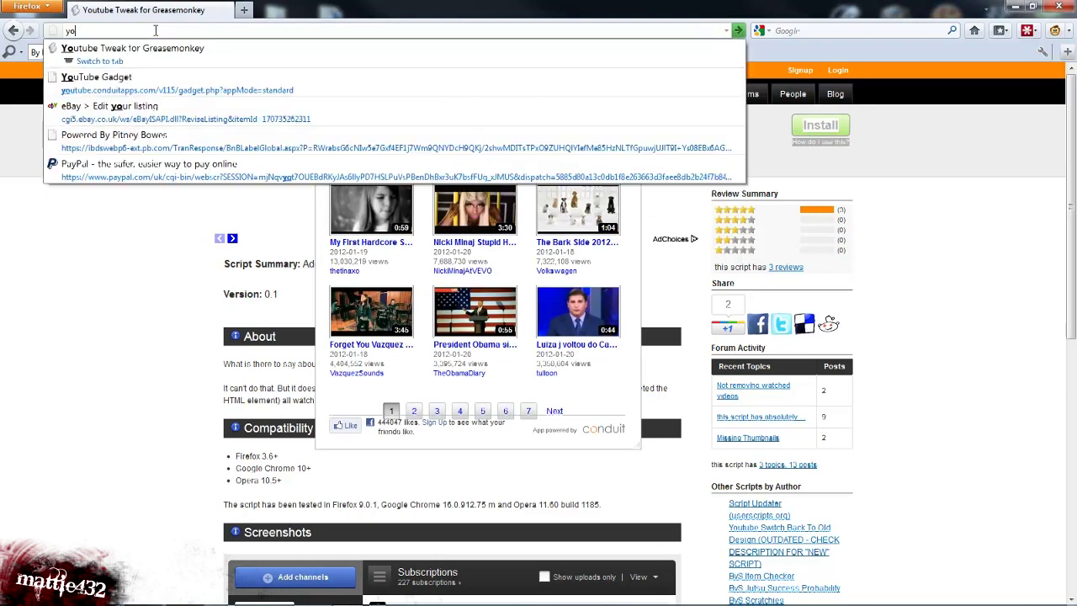
pyautogui.write('utube')
pyautogui.press('Return')
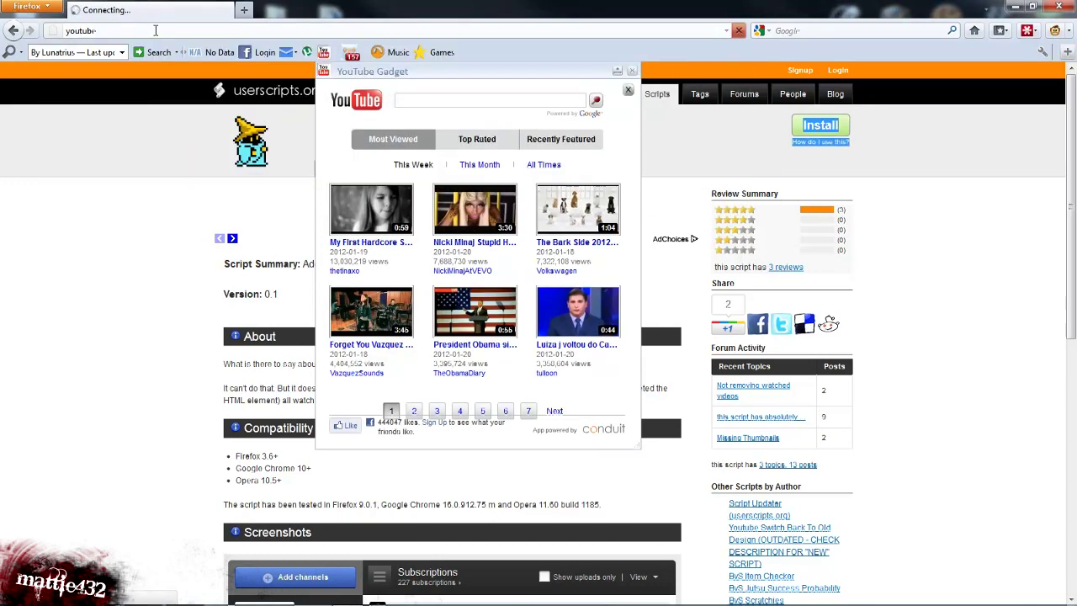
pyautogui.click(630, 74)
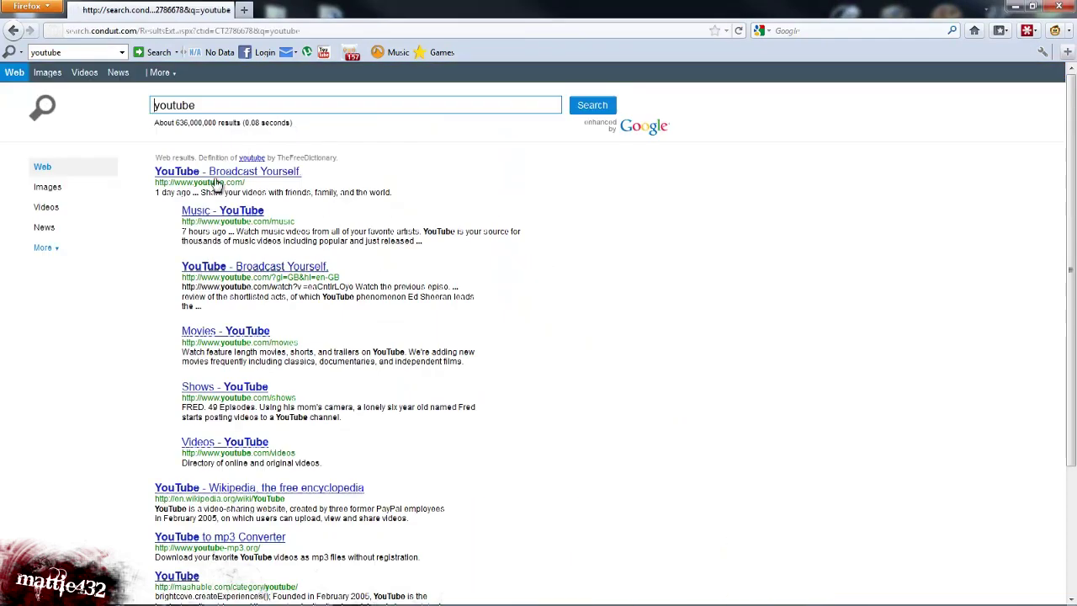
pyautogui.click(215, 175)
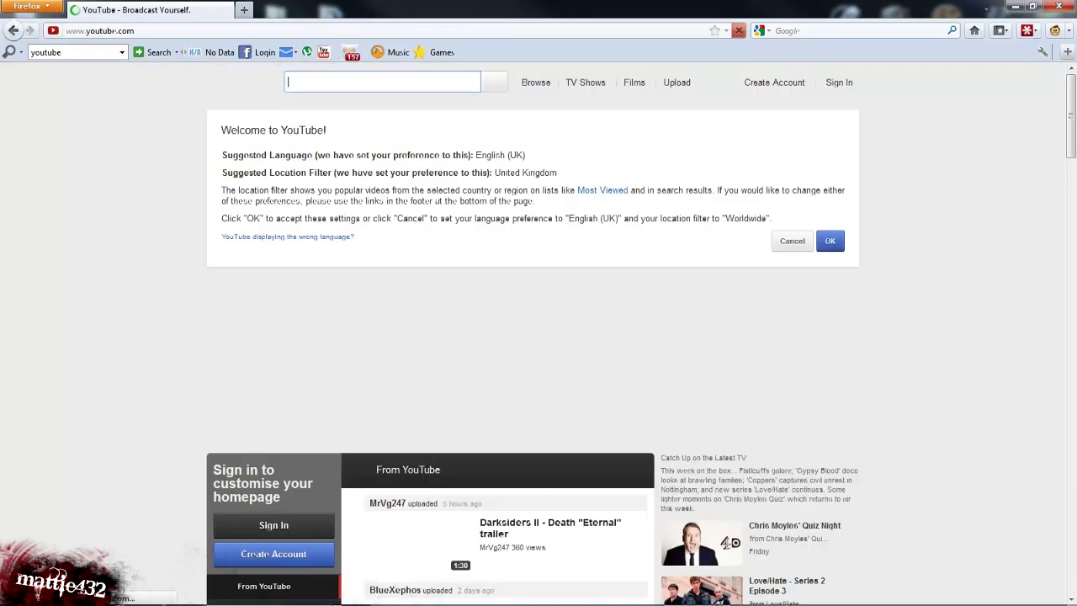
# - Dismiss Darksiders II, Mo' Explosives, Rising Storm, Minecraft Project Live and Monarch of Madness videos
pyautogui.scroll(-6, 161, 483)
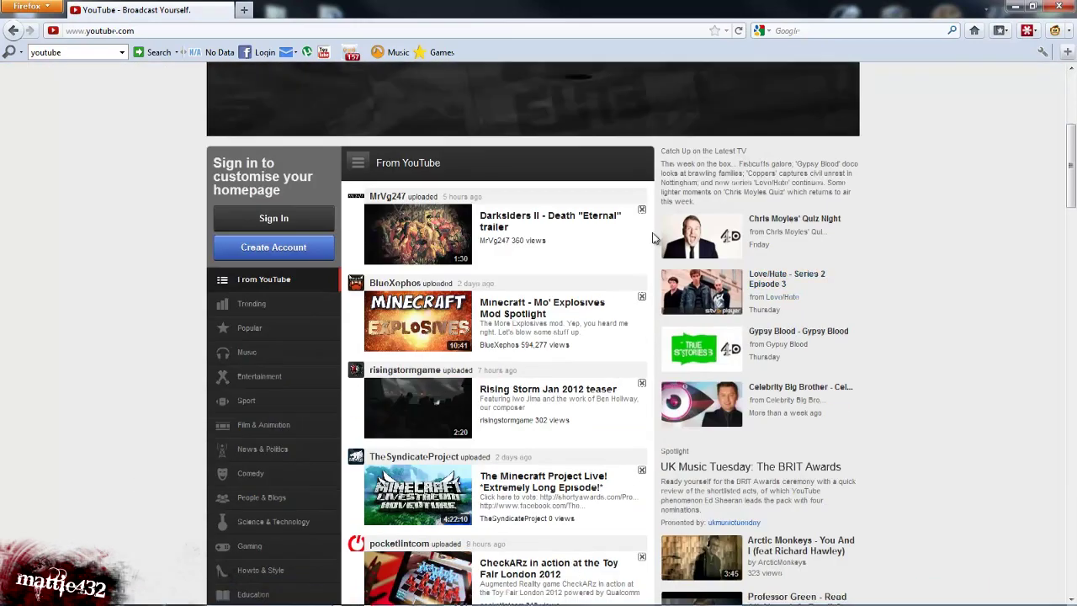
pyautogui.click(641, 209)
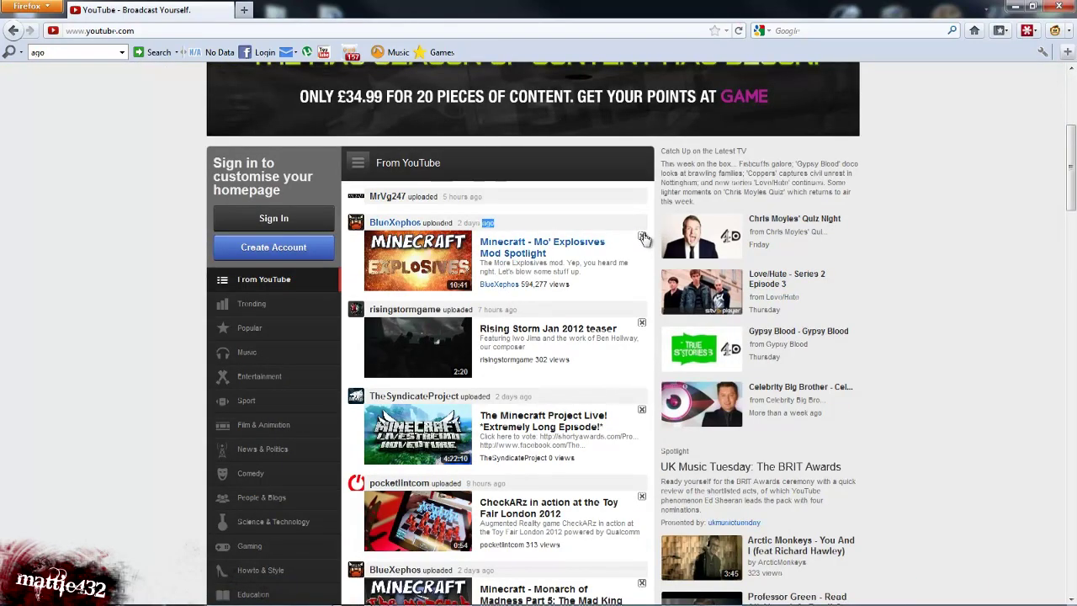
pyautogui.click(644, 236)
pyautogui.click(642, 262)
pyautogui.click(641, 288)
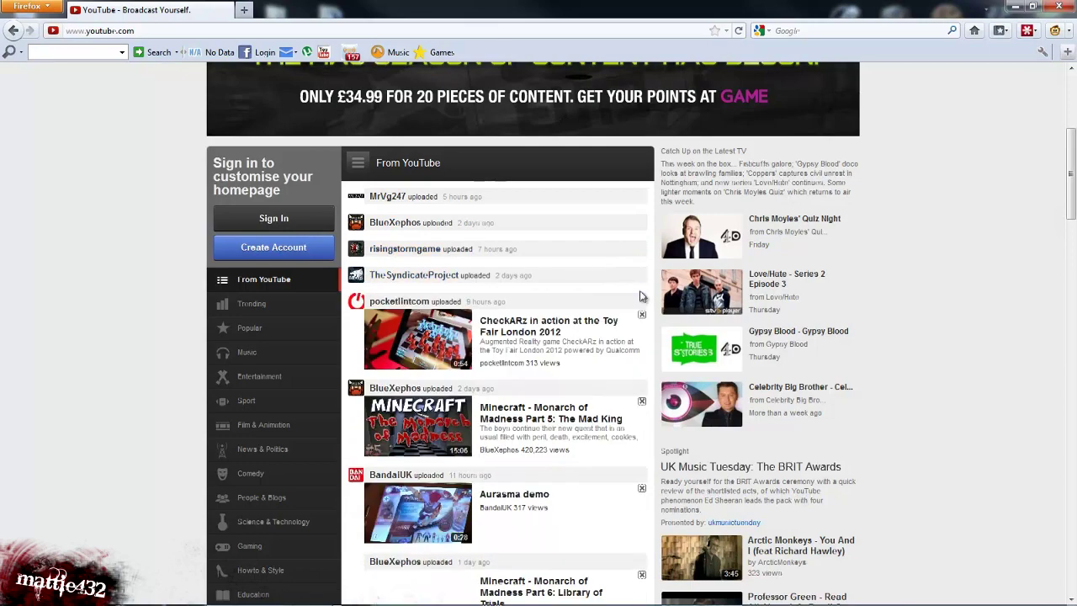
pyautogui.click(641, 294)
pyautogui.scroll(-4, 474, 311)
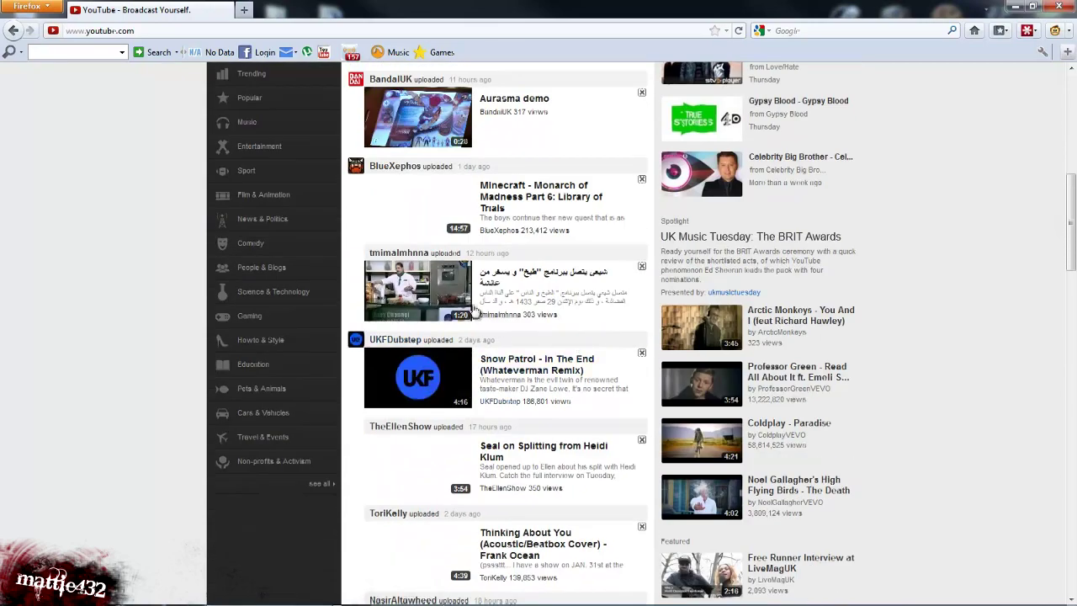
# - Exit Firefox with its window close button, leaving the desktop visible
pyautogui.click(1058, 5)
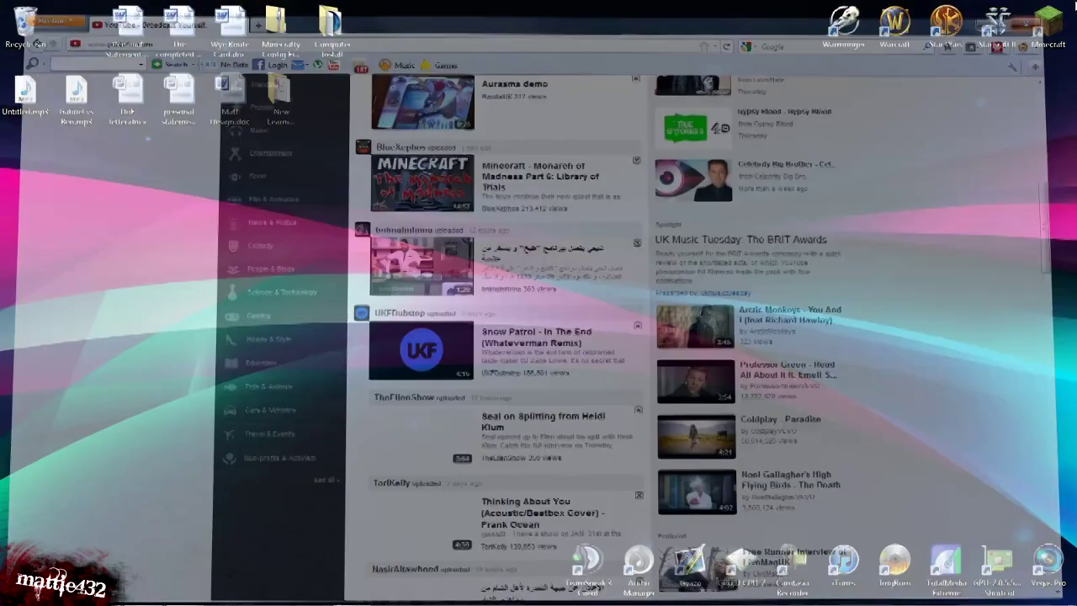